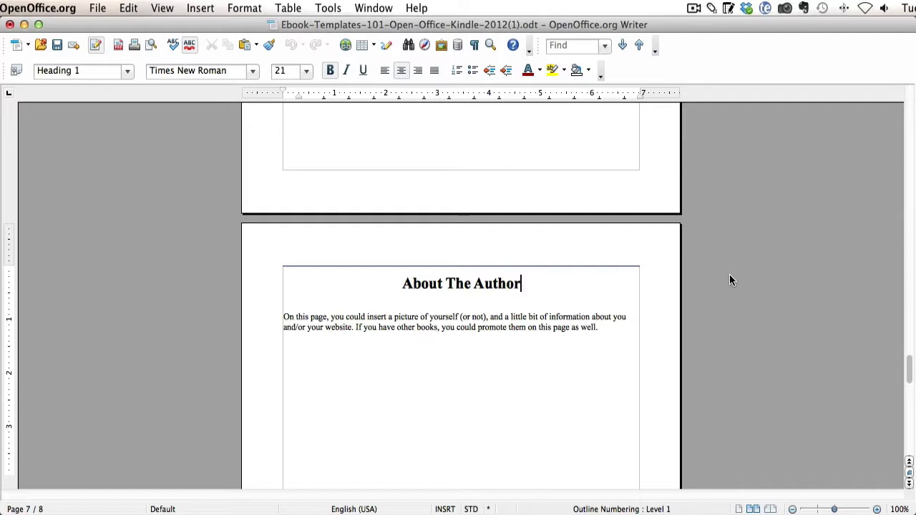
Step: Scroll up from About The Author to the Chapter 2 page with its bullets and paragraphs
{"action": "scroll", "coordinate": [731, 280], "scroll_direction": "up", "scroll_amount": 5}
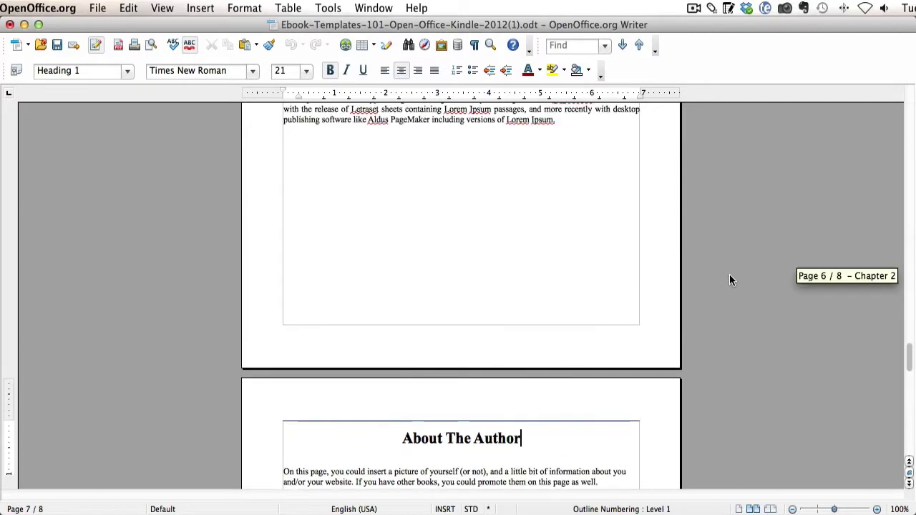
{"action": "scroll", "coordinate": [730, 279], "scroll_direction": "up", "scroll_amount": 10}
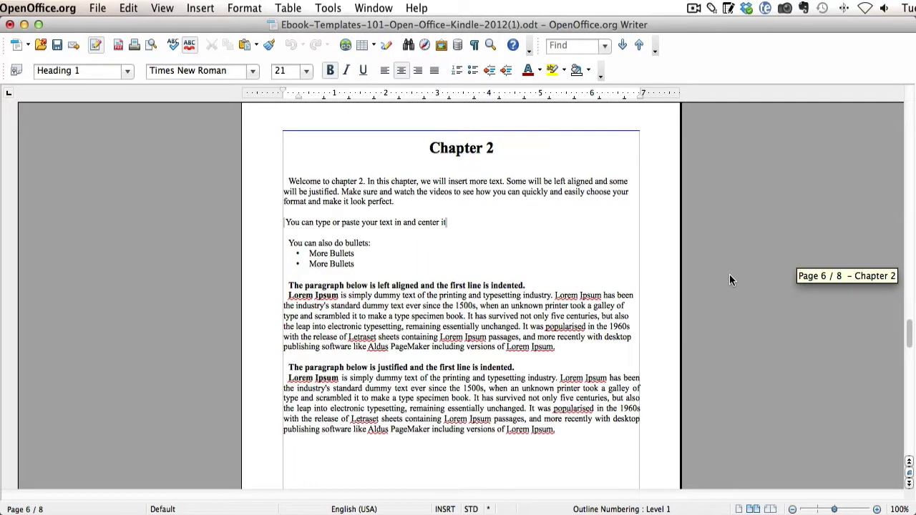
{"action": "scroll", "coordinate": [730, 280], "scroll_direction": "up", "scroll_amount": 2}
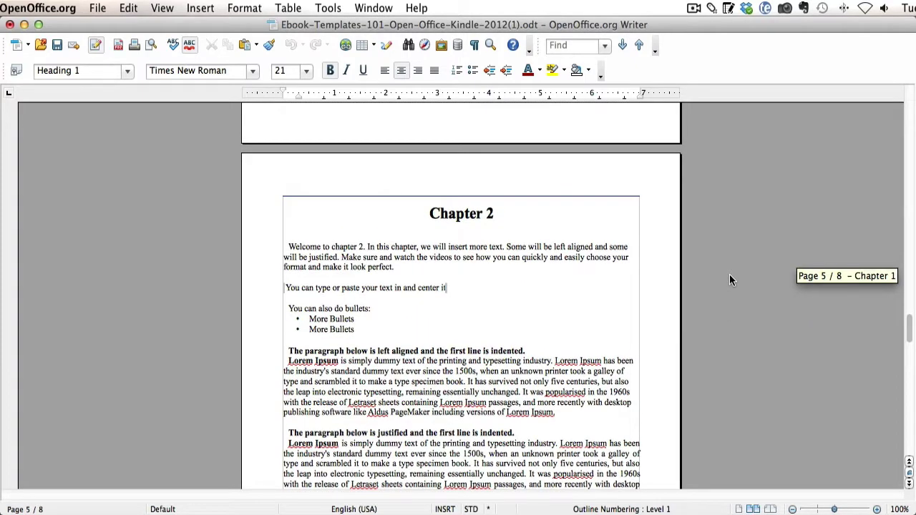
{"action": "scroll", "coordinate": [729, 280], "scroll_direction": "up", "scroll_amount": 2}
{"action": "scroll", "coordinate": [730, 280], "scroll_direction": "down", "scroll_amount": 3}
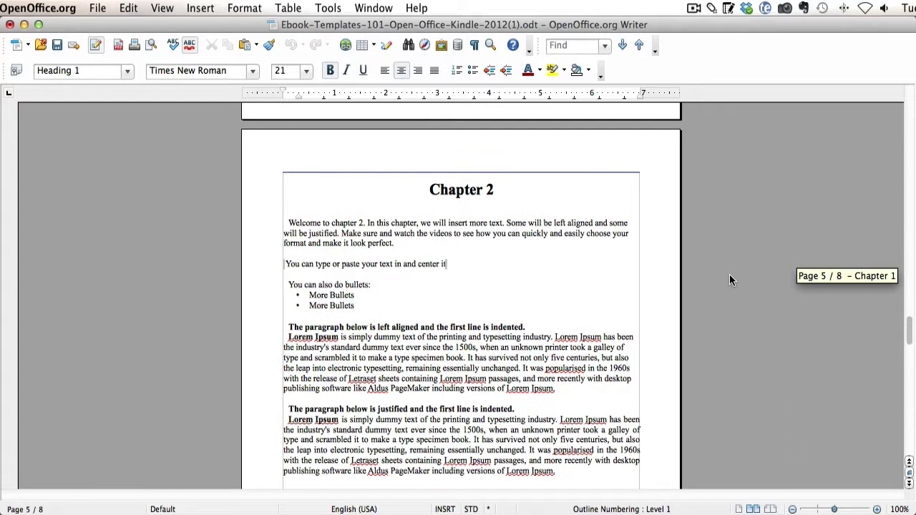
{"action": "scroll", "coordinate": [729, 279], "scroll_direction": "down", "scroll_amount": 3}
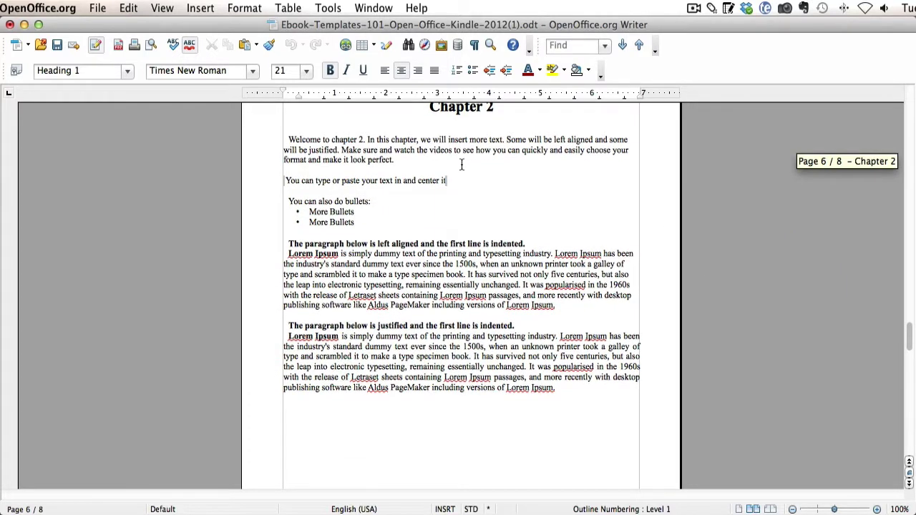
{"action": "scroll", "coordinate": [461, 163], "scroll_direction": "up", "scroll_amount": 1}
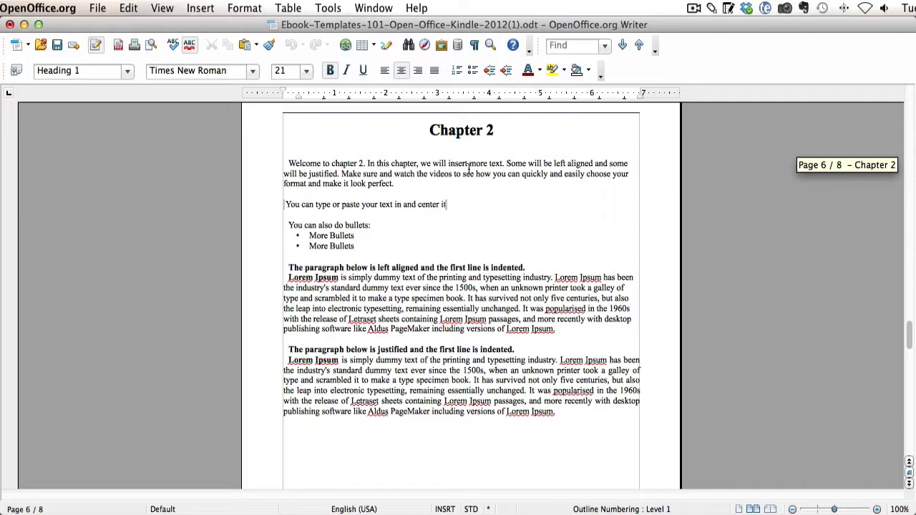
{"action": "left_click", "coordinate": [427, 119]}
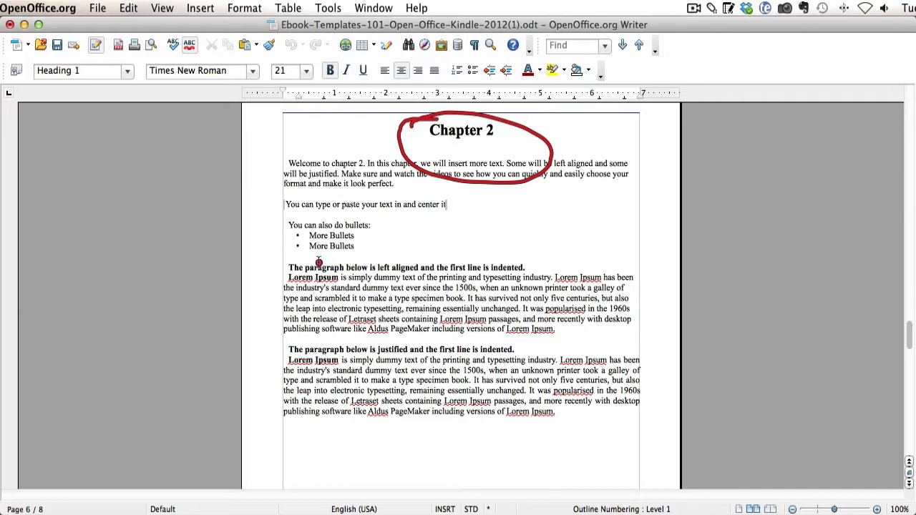
{"action": "mouse_move", "coordinate": [319, 263]}
{"action": "left_mouse_down"}
{"action": "mouse_move", "coordinate": [290, 260]}
{"action": "mouse_move", "coordinate": [300, 278]}
{"action": "mouse_move", "coordinate": [351, 275]}
{"action": "mouse_move", "coordinate": [310, 259]}
{"action": "left_mouse_up"}
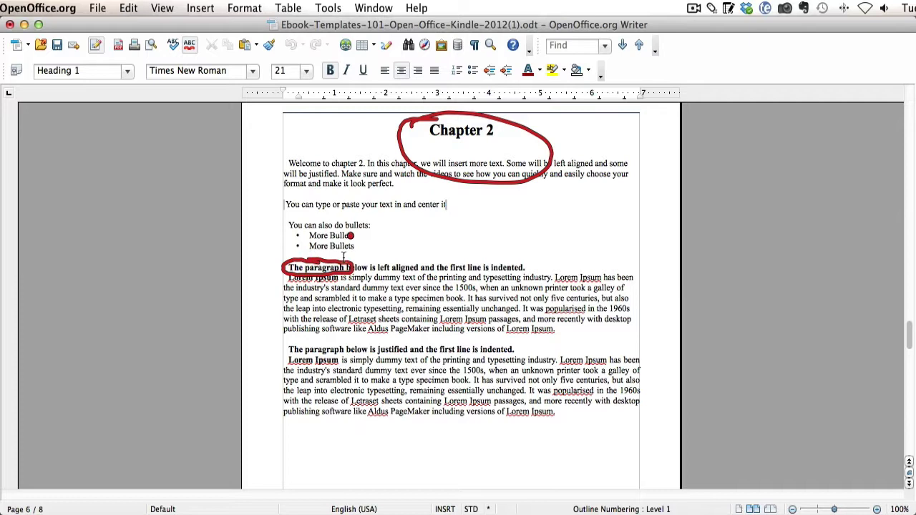
{"action": "mouse_move", "coordinate": [392, 233]}
{"action": "left_mouse_down"}
{"action": "mouse_move", "coordinate": [351, 259]}
{"action": "mouse_move", "coordinate": [388, 266]}
{"action": "left_mouse_up"}
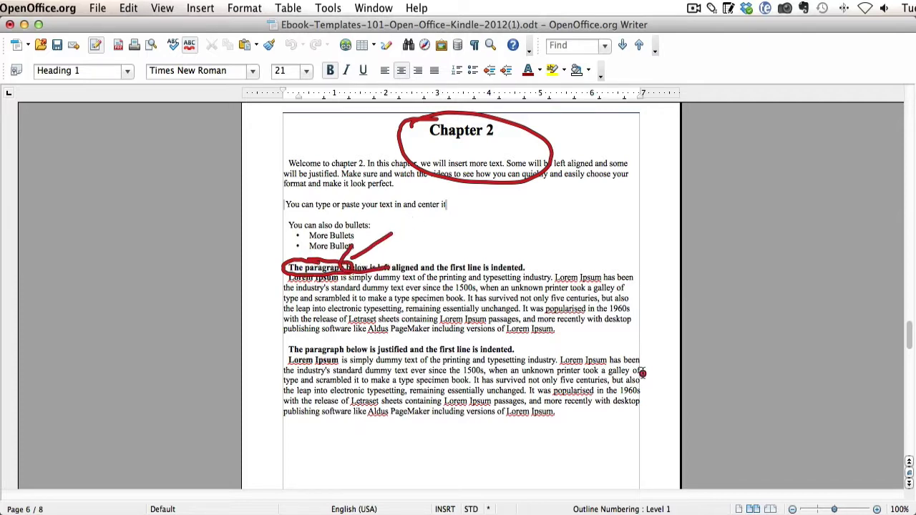
{"action": "key", "text": "Escape"}
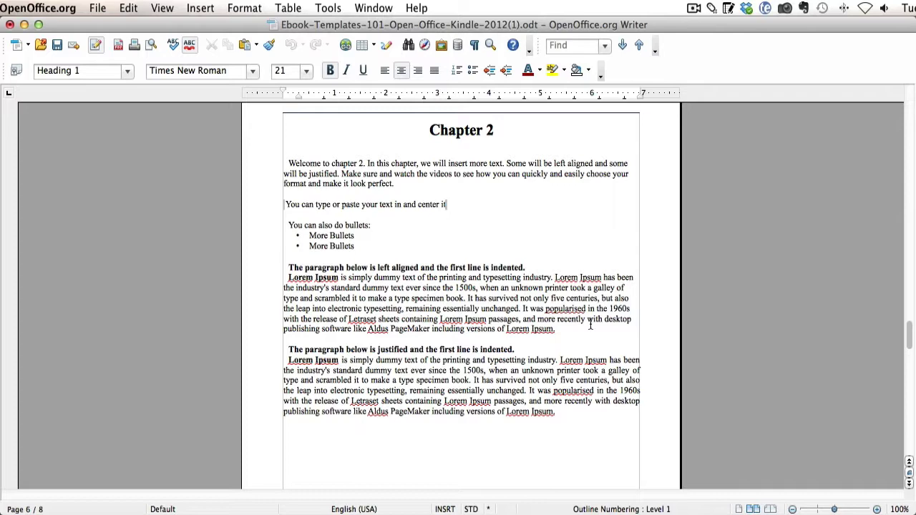
Step: Go back to page 7 and place the caret at the start of the About The Author heading
{"action": "scroll", "coordinate": [589, 324], "scroll_direction": "down", "scroll_amount": 10}
{"action": "scroll", "coordinate": [589, 323], "scroll_direction": "down", "scroll_amount": 3}
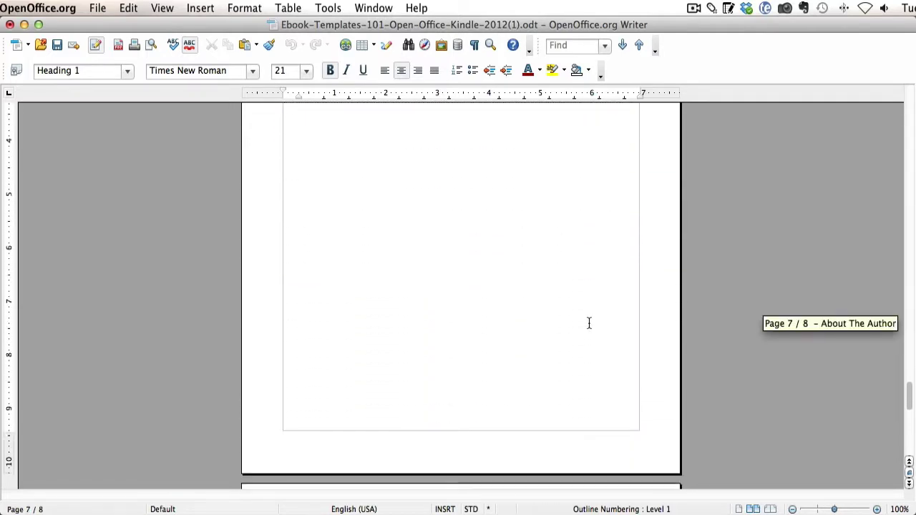
{"action": "scroll", "coordinate": [588, 323], "scroll_direction": "up", "scroll_amount": 5}
{"action": "scroll", "coordinate": [579, 268], "scroll_direction": "down", "scroll_amount": 2}
{"action": "scroll", "coordinate": [488, 212], "scroll_direction": "up", "scroll_amount": 1}
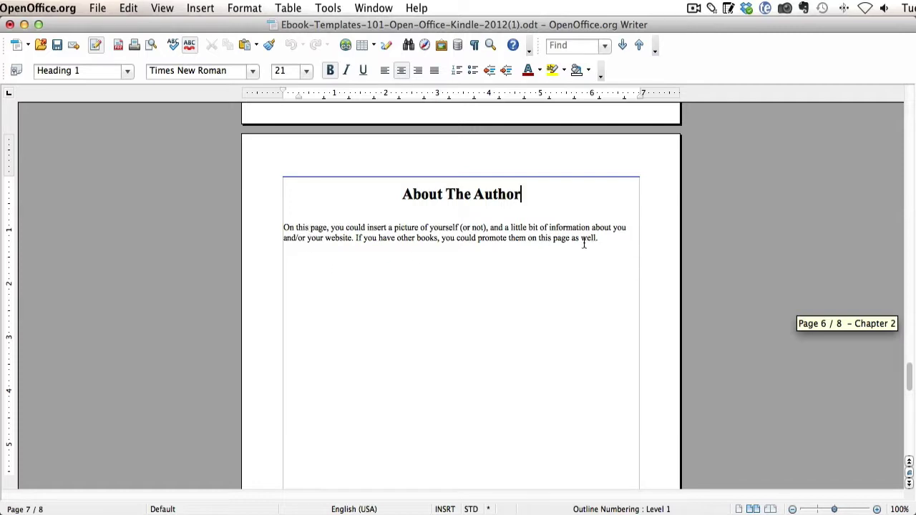
{"action": "left_click", "coordinate": [613, 238]}
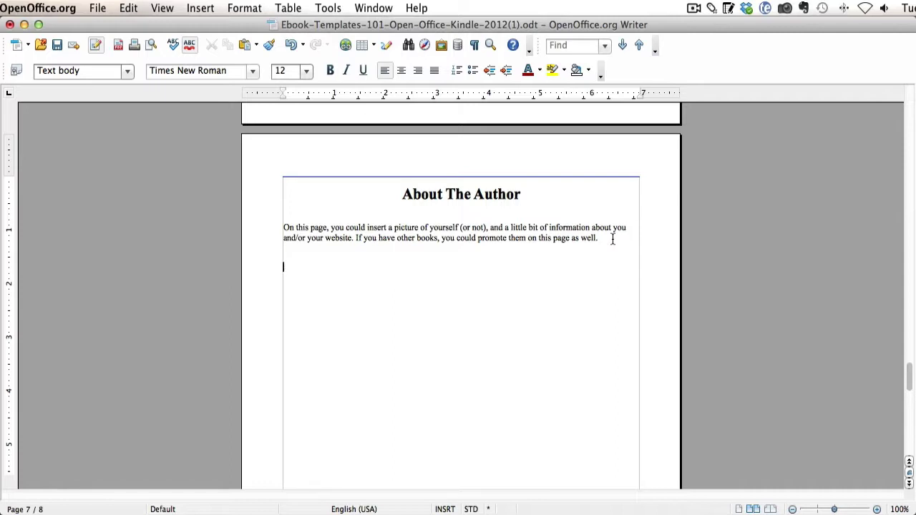
{"action": "left_click", "coordinate": [402, 194]}
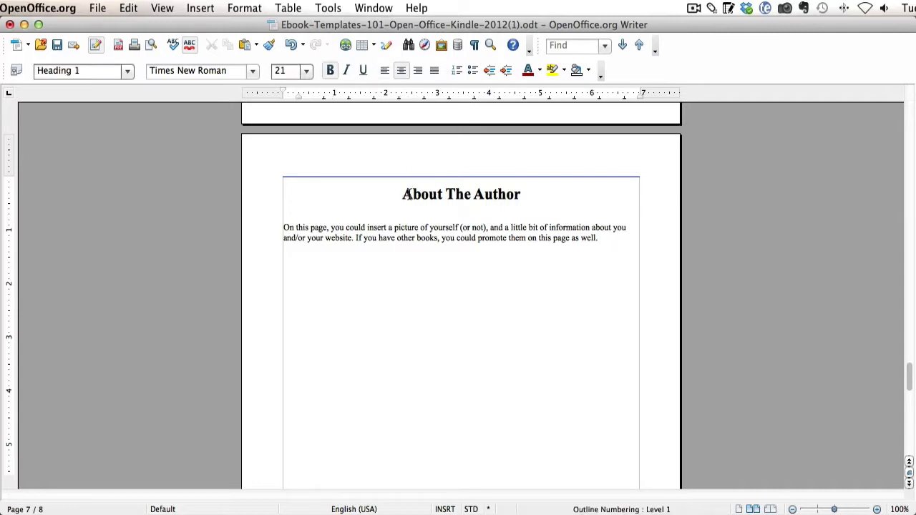
{"action": "left_click", "coordinate": [408, 181]}
{"action": "left_click", "coordinate": [357, 237]}
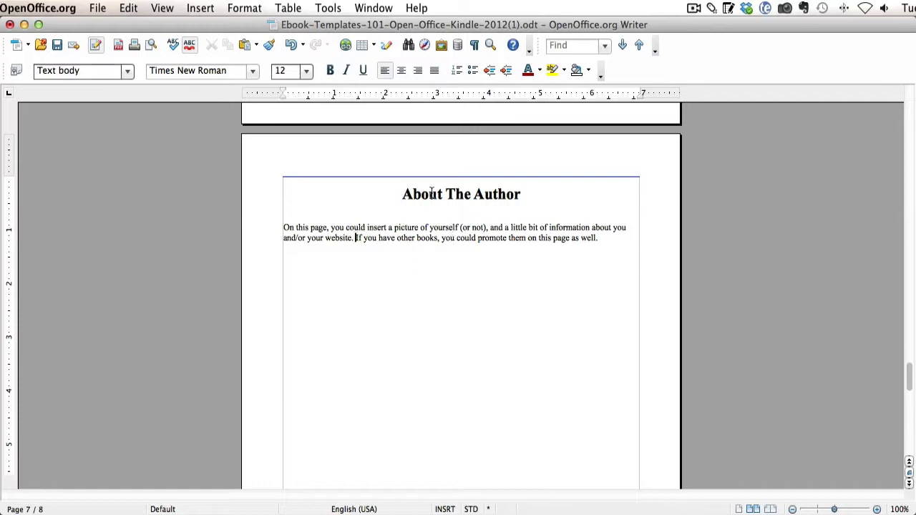
{"action": "left_click", "coordinate": [401, 194]}
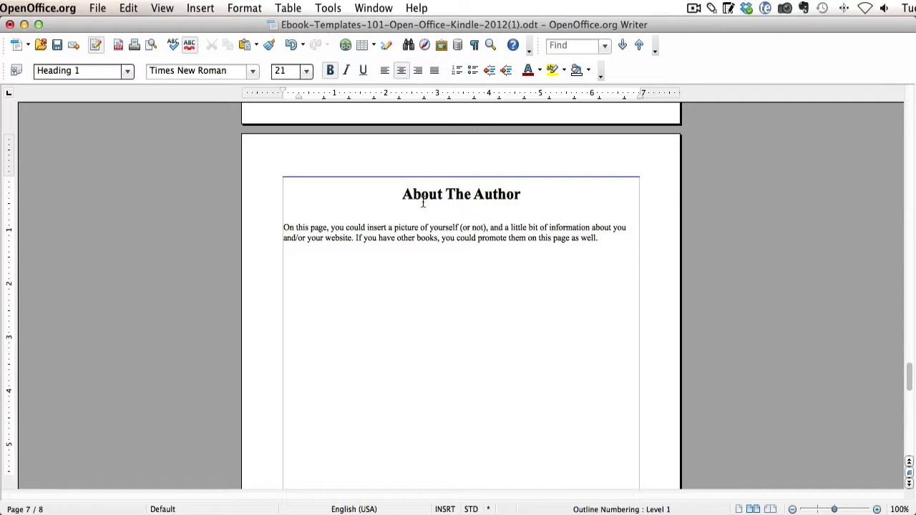
{"action": "left_click", "coordinate": [200, 9]}
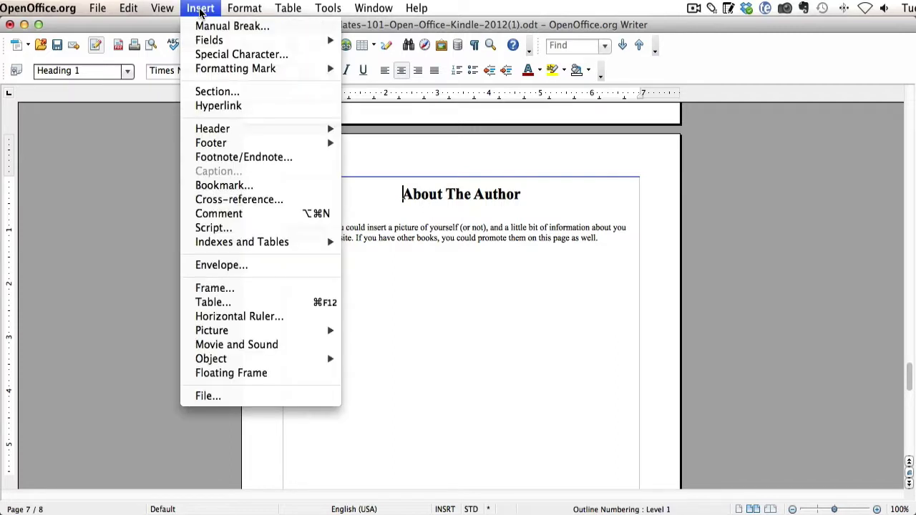
Step: Insert a bookmark named 'aboutme' at the start of the About The Author heading
{"action": "left_click", "coordinate": [240, 186]}
{"action": "left_click", "coordinate": [373, 229]}
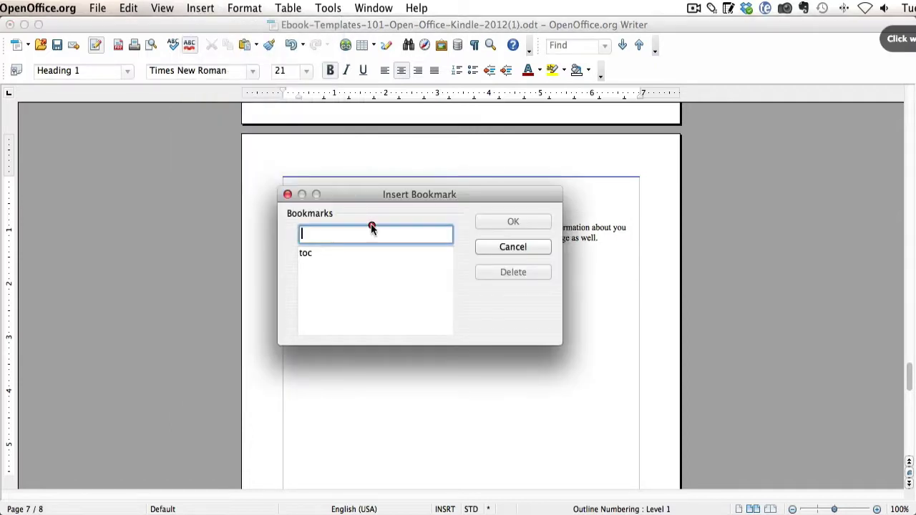
{"action": "mouse_move", "coordinate": [341, 215]}
{"action": "left_mouse_down"}
{"action": "mouse_move", "coordinate": [295, 236]}
{"action": "mouse_move", "coordinate": [381, 248]}
{"action": "left_mouse_up"}
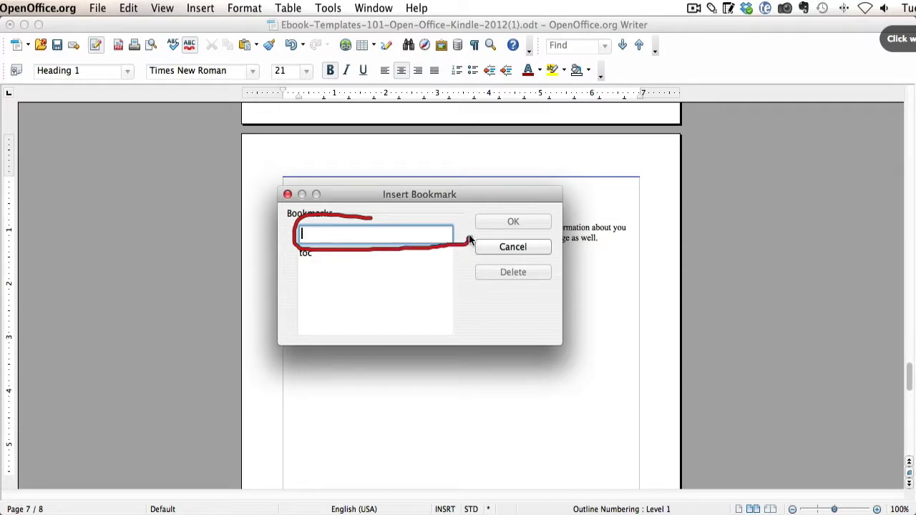
{"action": "left_click_drag", "start_coordinate": [468, 234], "coordinate": [336, 222]}
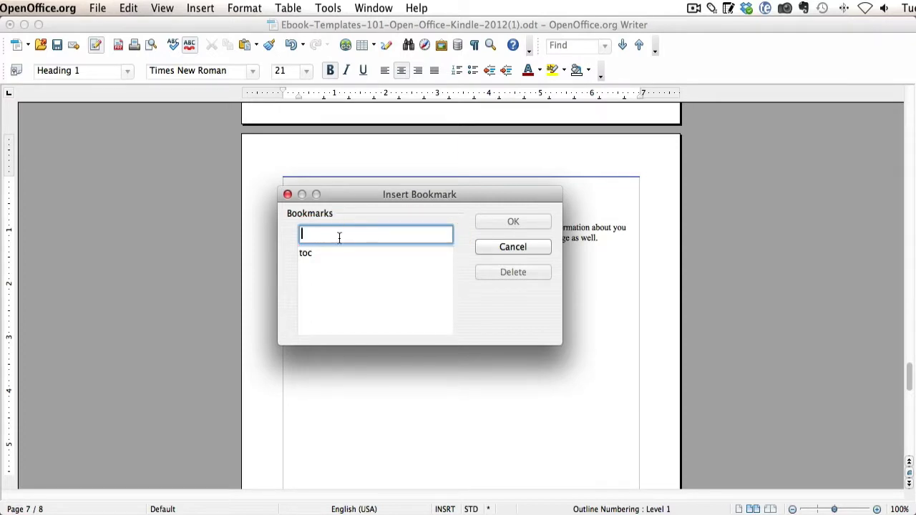
{"action": "type", "text": "aboutm"}
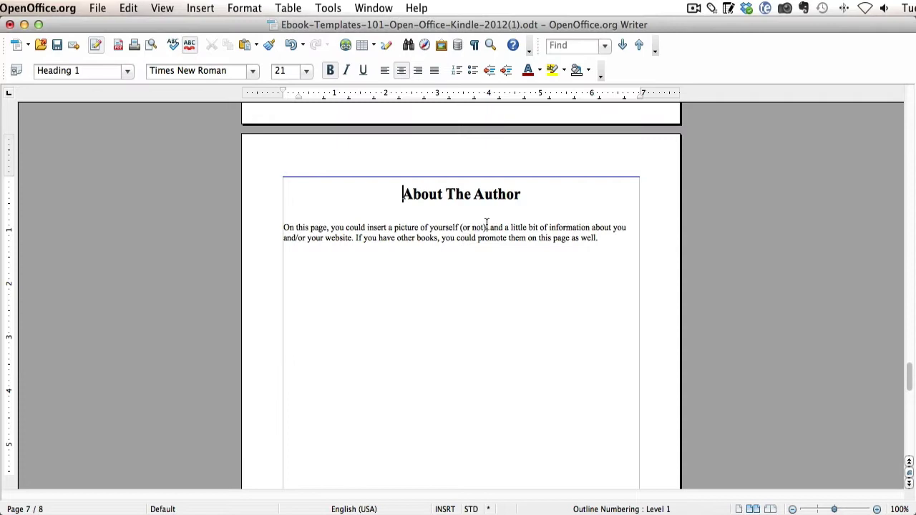
{"action": "left_click", "coordinate": [486, 222]}
Step: Type 'Click here to read more about me' on the line under the Chapter 1 intro and select it
{"action": "scroll", "coordinate": [405, 197], "scroll_direction": "up", "scroll_amount": 10}
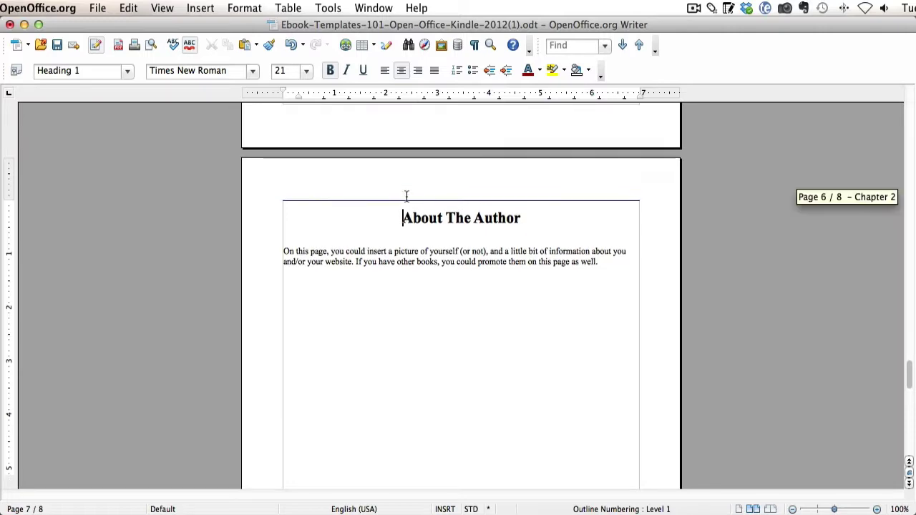
{"action": "scroll", "coordinate": [410, 196], "scroll_direction": "up", "scroll_amount": 10}
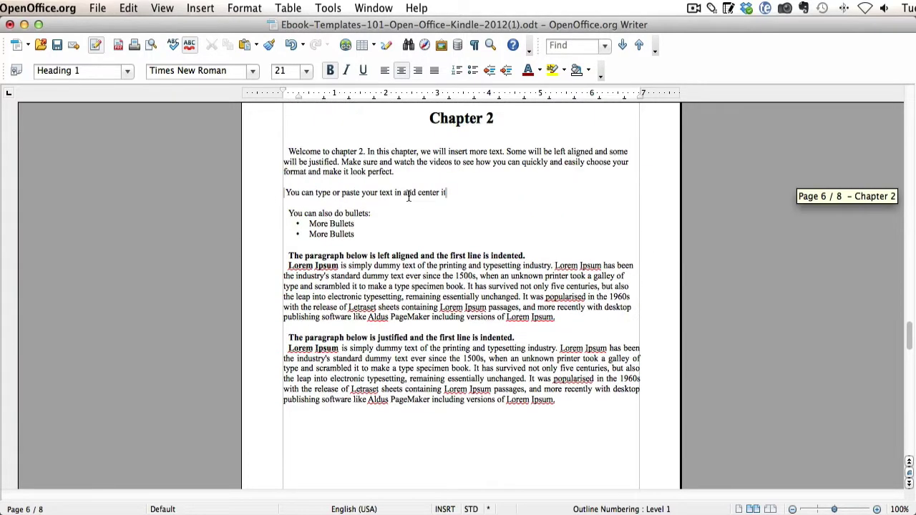
{"action": "scroll", "coordinate": [409, 196], "scroll_direction": "up", "scroll_amount": 5}
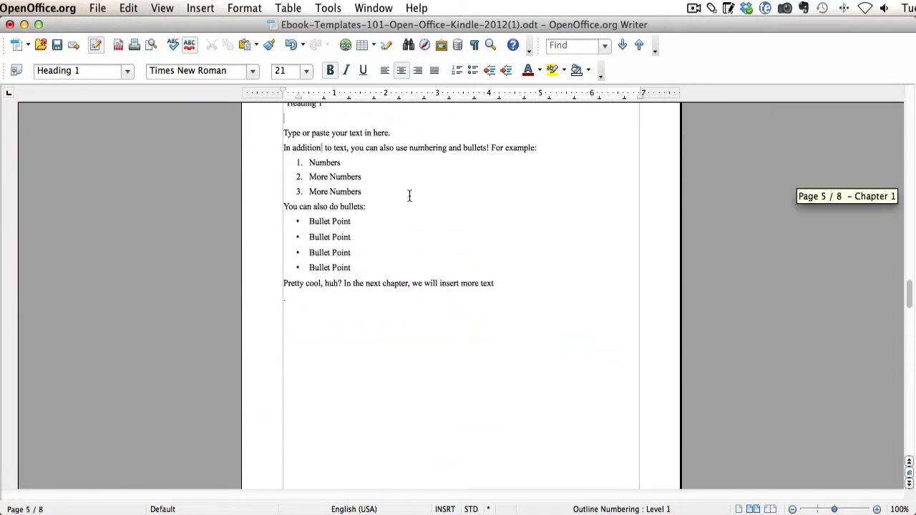
{"action": "scroll", "coordinate": [410, 195], "scroll_direction": "down", "scroll_amount": 3}
{"action": "scroll", "coordinate": [409, 195], "scroll_direction": "up", "scroll_amount": 2}
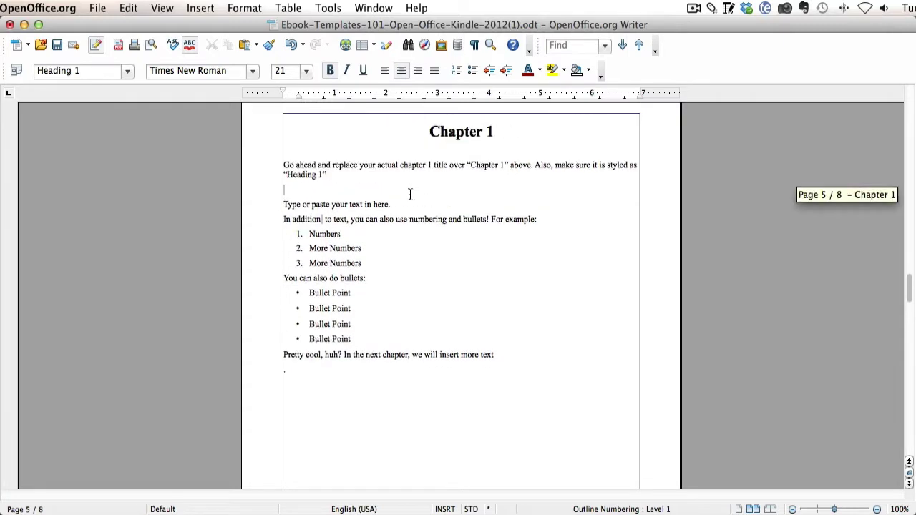
{"action": "left_click", "coordinate": [359, 185]}
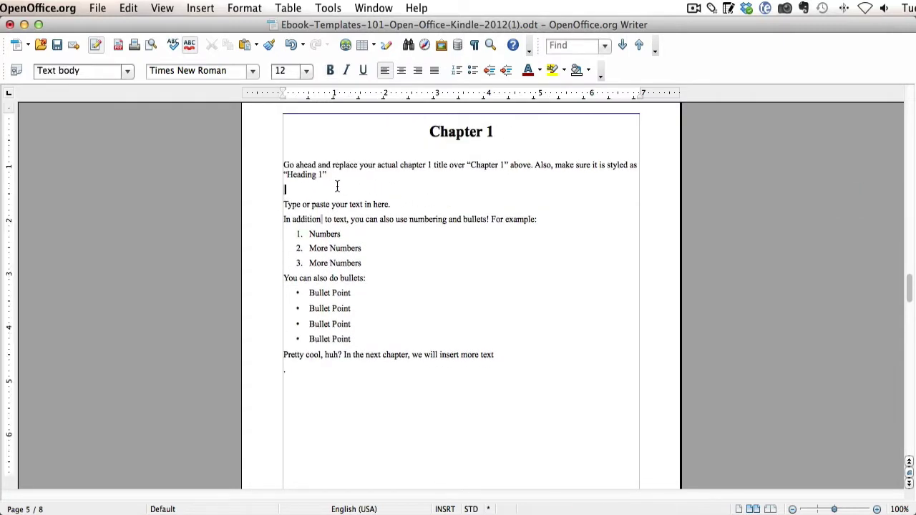
{"action": "type", "text": "Click here to read more about me."}
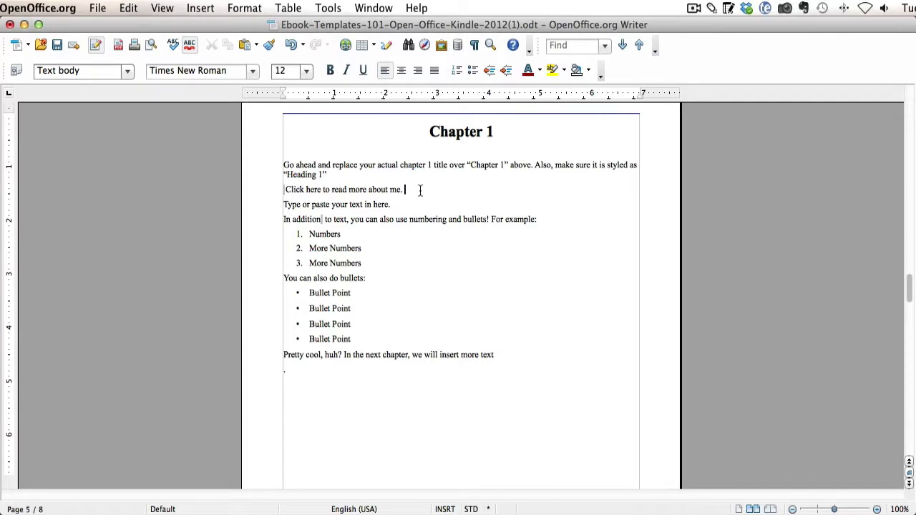
{"action": "left_click_drag", "start_coordinate": [404, 189], "coordinate": [305, 190]}
{"action": "left_click", "coordinate": [303, 190]}
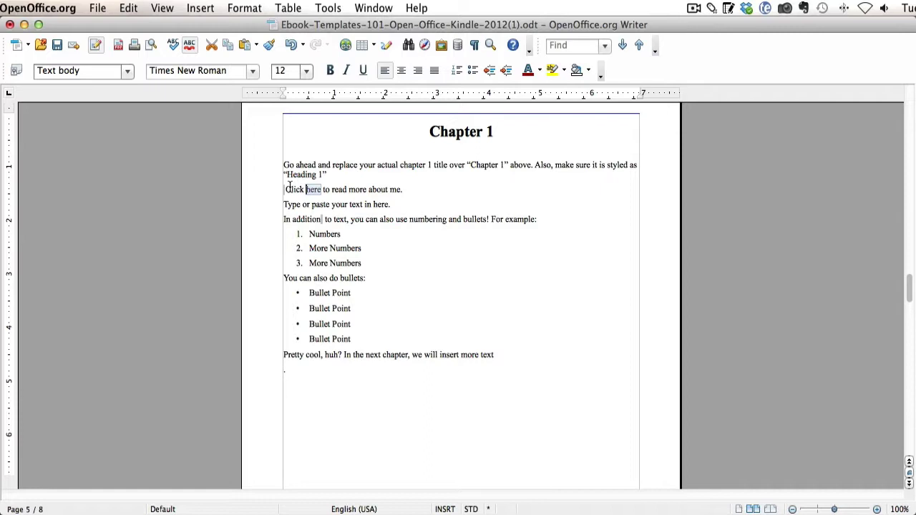
{"action": "left_click_drag", "start_coordinate": [418, 190], "coordinate": [284, 189]}
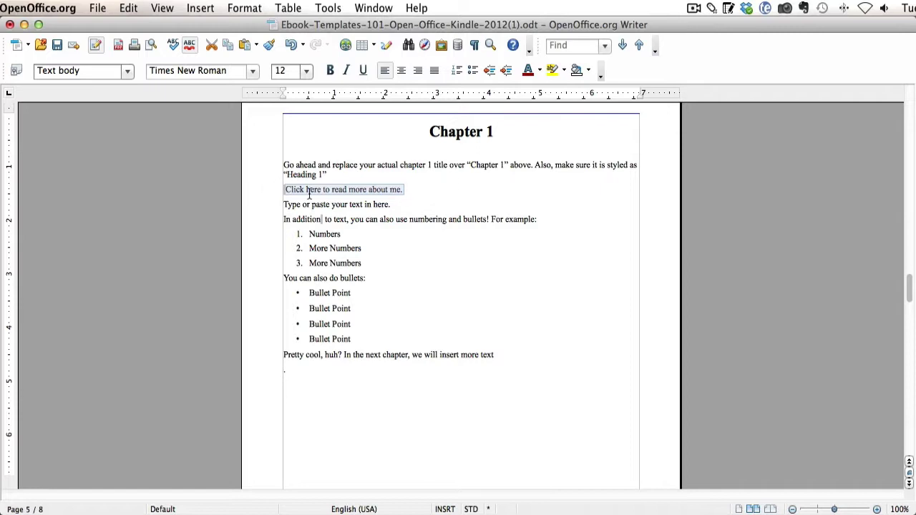
Step: Open the Hyperlink dialog for the selected sentence and switch to the Document link type
{"action": "left_click", "coordinate": [193, 8]}
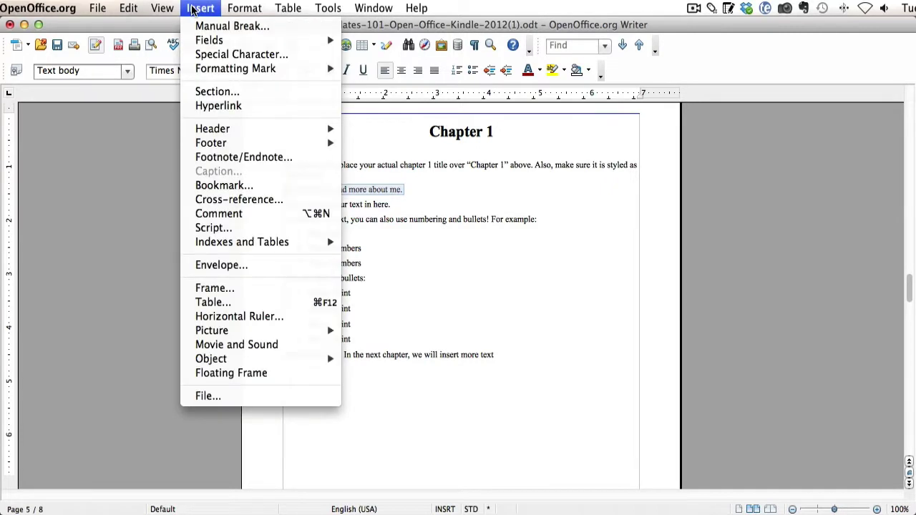
{"action": "left_click", "coordinate": [225, 106]}
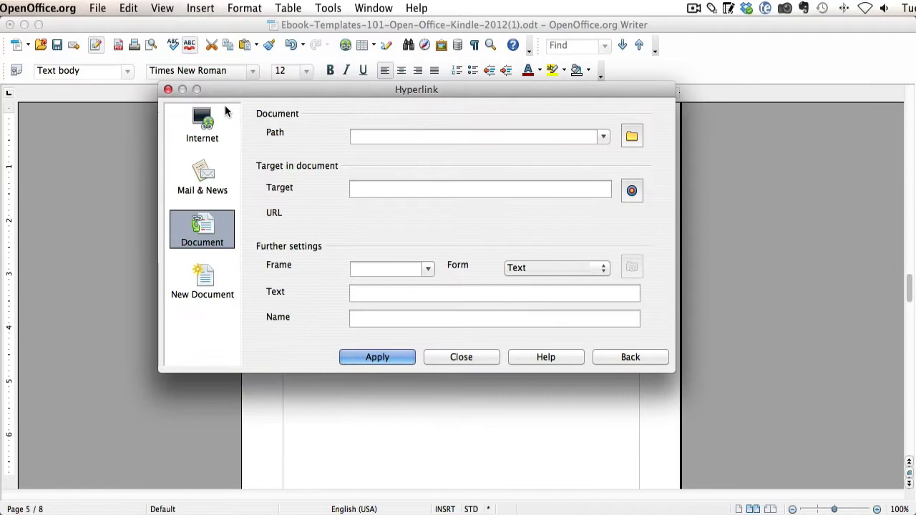
{"action": "left_click", "coordinate": [214, 143]}
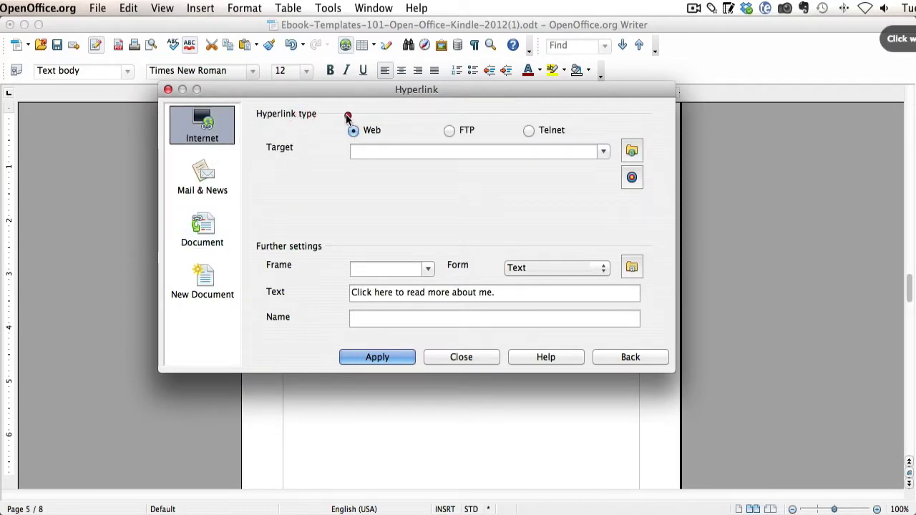
{"action": "mouse_move", "coordinate": [235, 97]}
{"action": "left_mouse_down"}
{"action": "mouse_move", "coordinate": [161, 111]}
{"action": "mouse_move", "coordinate": [268, 109]}
{"action": "left_mouse_up"}
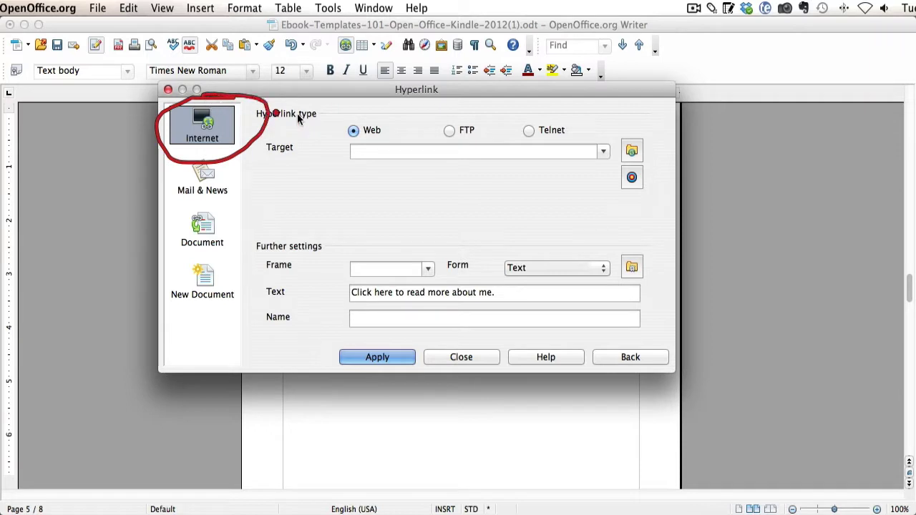
{"action": "left_click_drag", "start_coordinate": [336, 112], "coordinate": [244, 146]}
{"action": "mouse_move", "coordinate": [383, 132]}
{"action": "left_mouse_down"}
{"action": "mouse_move", "coordinate": [400, 149]}
{"action": "mouse_move", "coordinate": [429, 148]}
{"action": "mouse_move", "coordinate": [390, 148]}
{"action": "mouse_move", "coordinate": [483, 176]}
{"action": "mouse_move", "coordinate": [605, 176]}
{"action": "mouse_move", "coordinate": [617, 149]}
{"action": "mouse_move", "coordinate": [414, 143]}
{"action": "left_mouse_up"}
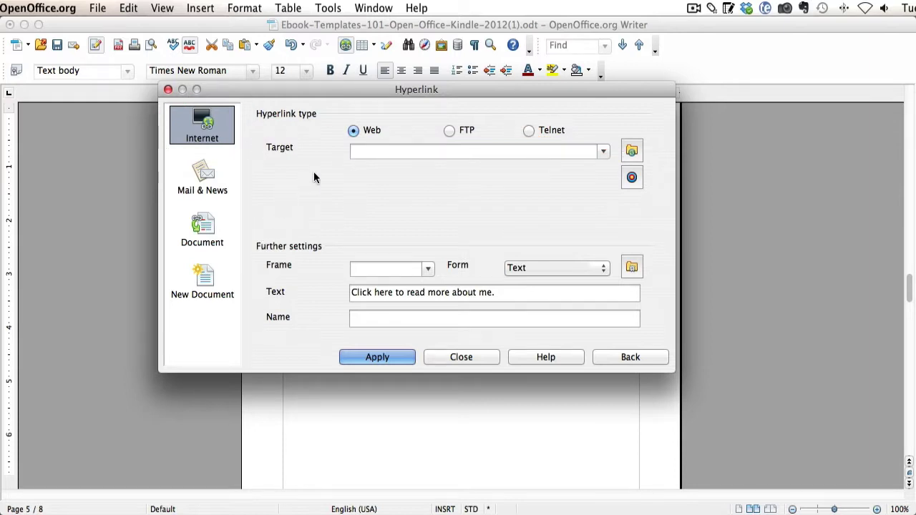
{"action": "mouse_move", "coordinate": [239, 203]}
{"action": "left_mouse_down"}
{"action": "mouse_move", "coordinate": [215, 198]}
{"action": "mouse_move", "coordinate": [194, 272]}
{"action": "mouse_move", "coordinate": [256, 186]}
{"action": "mouse_move", "coordinate": [261, 212]}
{"action": "mouse_move", "coordinate": [252, 227]}
{"action": "left_mouse_up"}
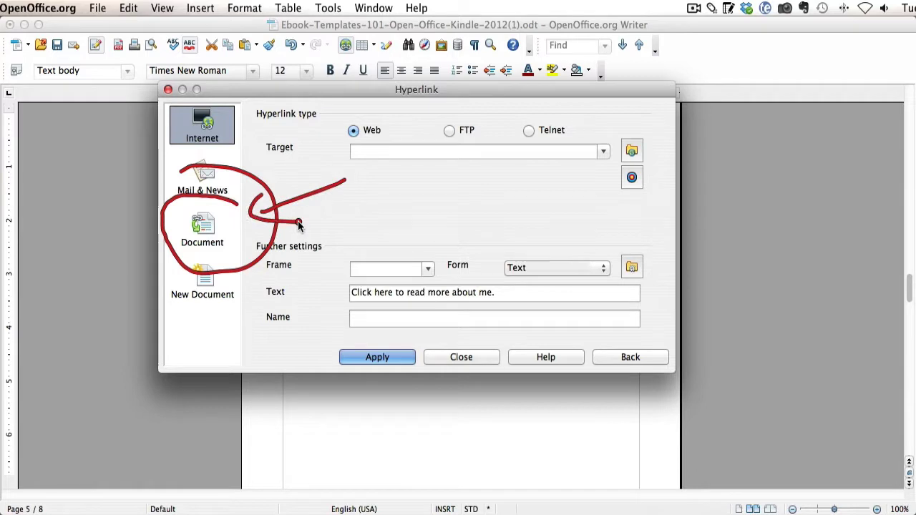
{"action": "left_click", "coordinate": [202, 227]}
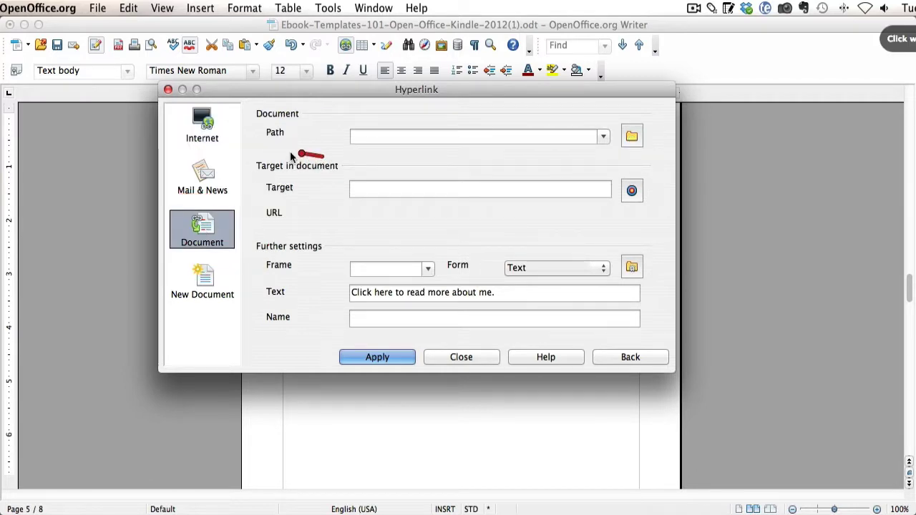
{"action": "mouse_move", "coordinate": [292, 156]}
{"action": "left_mouse_down"}
{"action": "mouse_move", "coordinate": [242, 210]}
{"action": "mouse_move", "coordinate": [287, 234]}
{"action": "mouse_move", "coordinate": [639, 237]}
{"action": "mouse_move", "coordinate": [591, 165]}
{"action": "mouse_move", "coordinate": [295, 154]}
{"action": "left_mouse_up"}
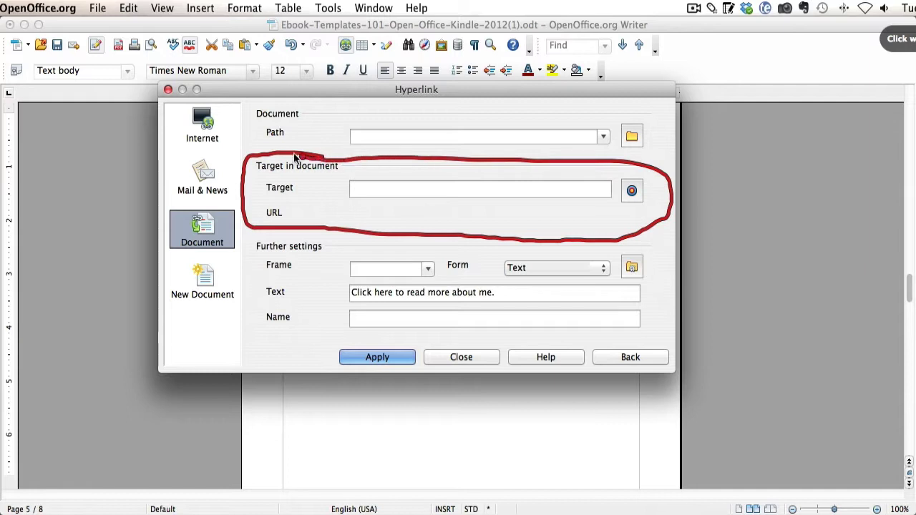
{"action": "mouse_move", "coordinate": [624, 192]}
{"action": "left_mouse_down"}
{"action": "mouse_move", "coordinate": [638, 173]}
{"action": "mouse_move", "coordinate": [646, 218]}
{"action": "mouse_move", "coordinate": [632, 169]}
{"action": "left_mouse_up"}
Step: Pick the aboutme bookmark under Bookmarks as the link target, giving URL #aboutme
{"action": "left_click", "coordinate": [632, 190]}
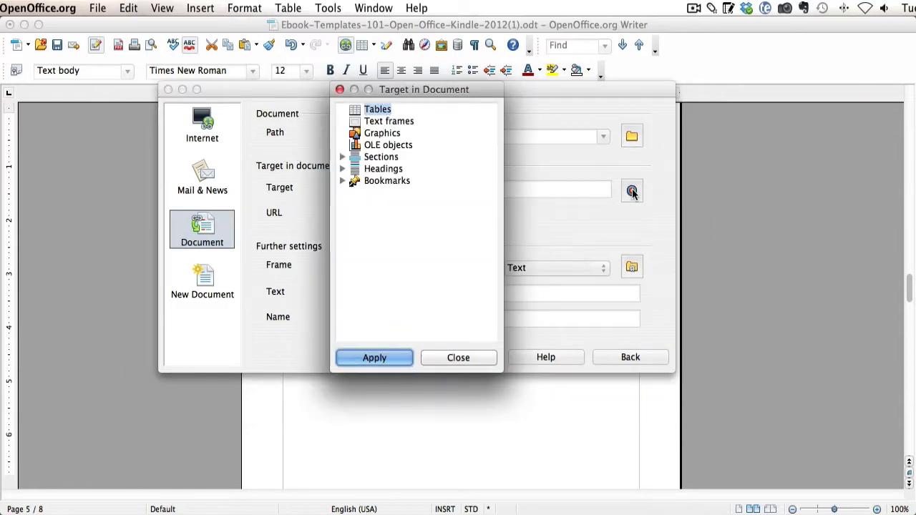
{"action": "left_click_drag", "start_coordinate": [419, 90], "coordinate": [405, 91]}
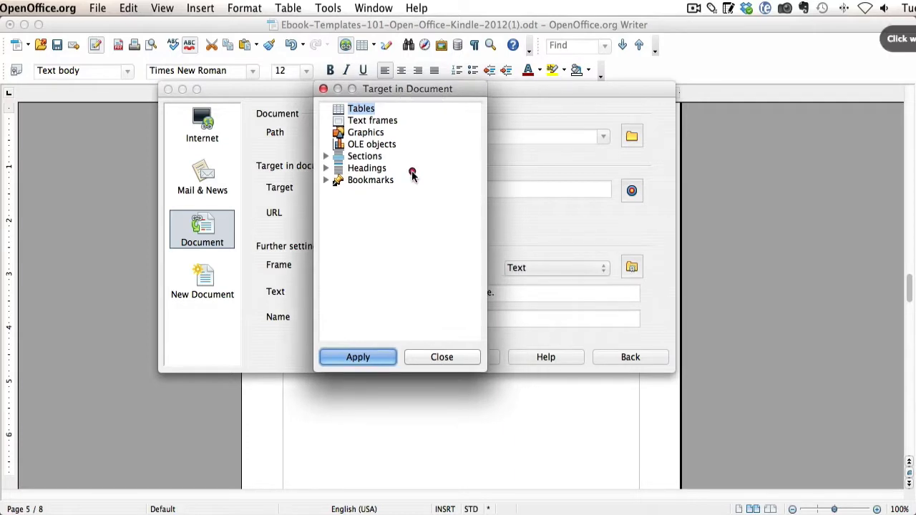
{"action": "mouse_move", "coordinate": [402, 175]}
{"action": "left_mouse_down"}
{"action": "mouse_move", "coordinate": [329, 169]}
{"action": "mouse_move", "coordinate": [379, 206]}
{"action": "mouse_move", "coordinate": [372, 160]}
{"action": "left_mouse_up"}
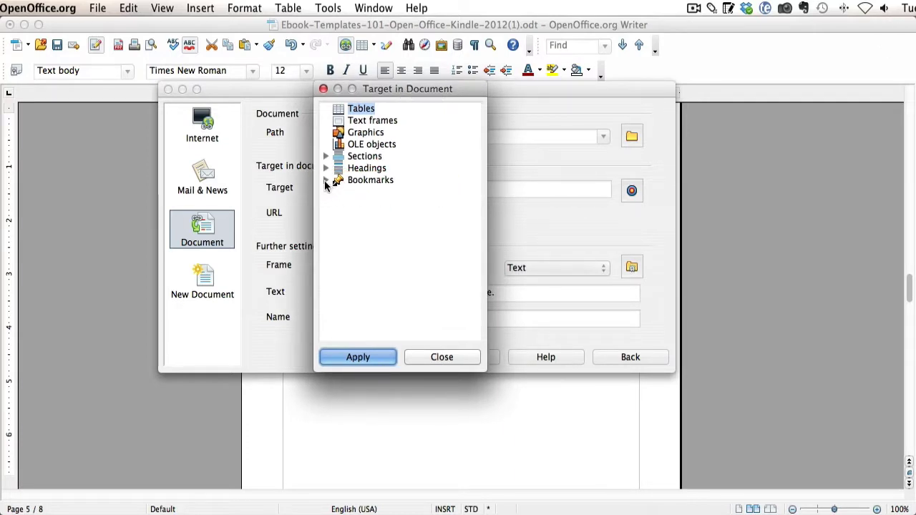
{"action": "left_click", "coordinate": [326, 184]}
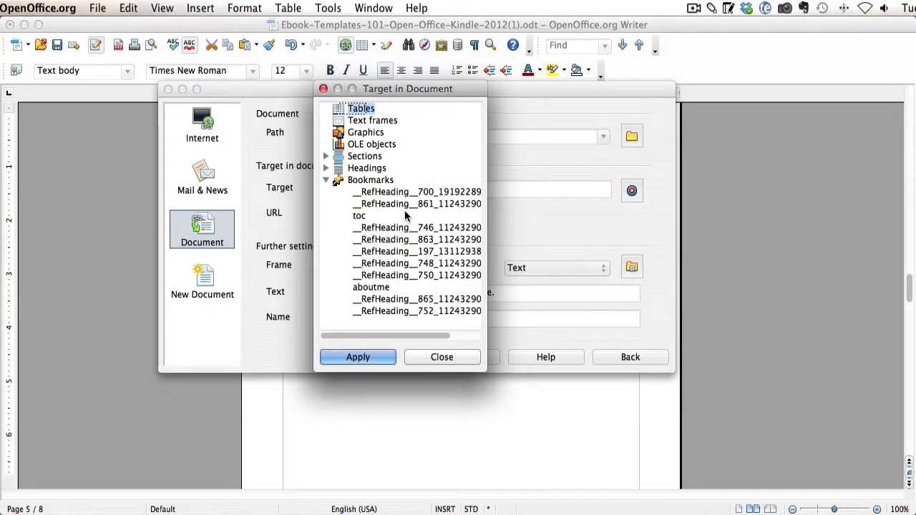
{"action": "mouse_move", "coordinate": [408, 279]}
{"action": "left_mouse_down"}
{"action": "mouse_move", "coordinate": [359, 281]}
{"action": "mouse_move", "coordinate": [345, 294]}
{"action": "mouse_move", "coordinate": [361, 307]}
{"action": "mouse_move", "coordinate": [419, 293]}
{"action": "mouse_move", "coordinate": [403, 283]}
{"action": "mouse_move", "coordinate": [445, 285]}
{"action": "mouse_move", "coordinate": [426, 285]}
{"action": "mouse_move", "coordinate": [433, 304]}
{"action": "left_mouse_up"}
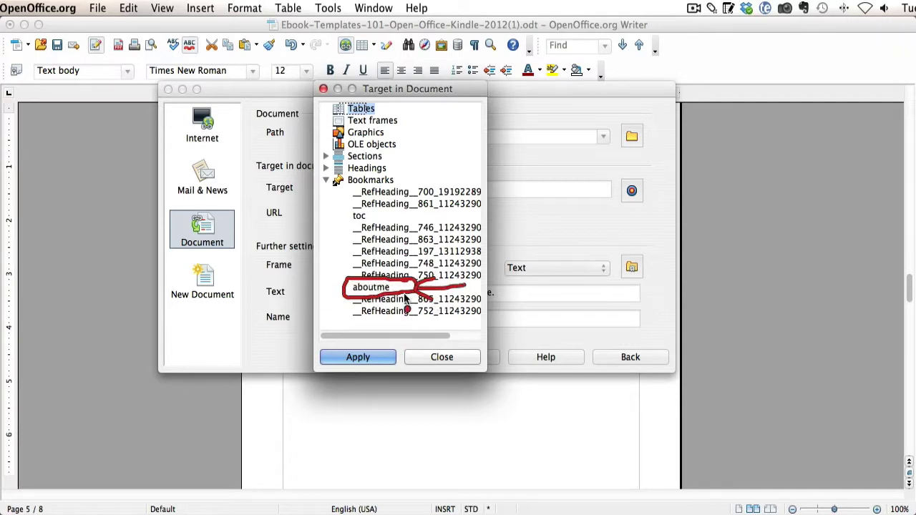
{"action": "key", "text": "Escape"}
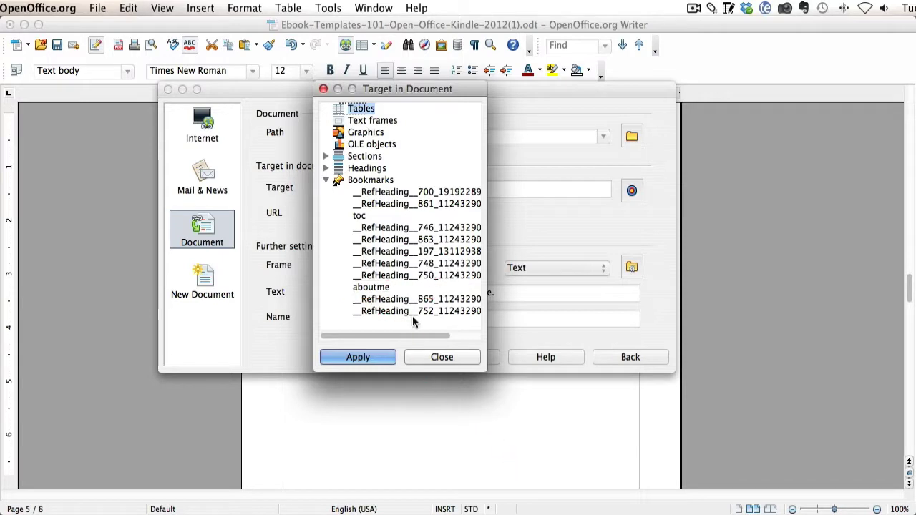
{"action": "left_click", "coordinate": [381, 289]}
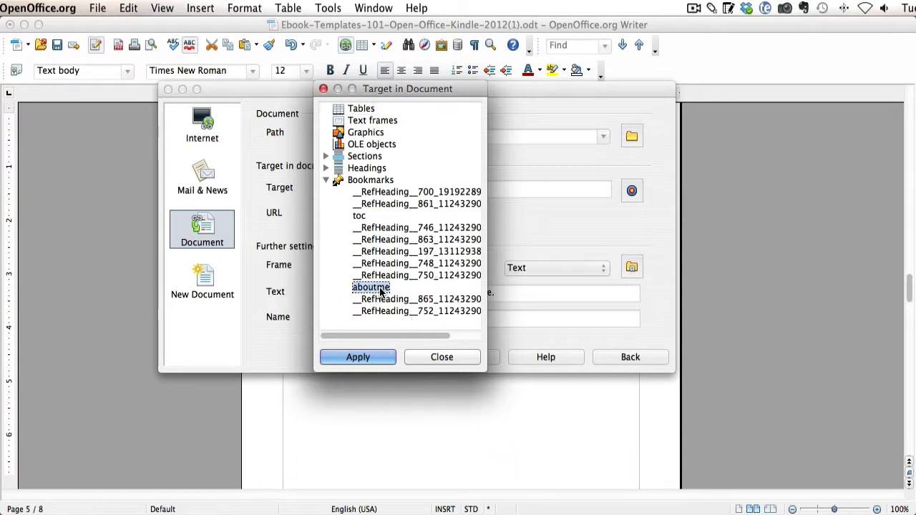
{"action": "left_click", "coordinate": [359, 361]}
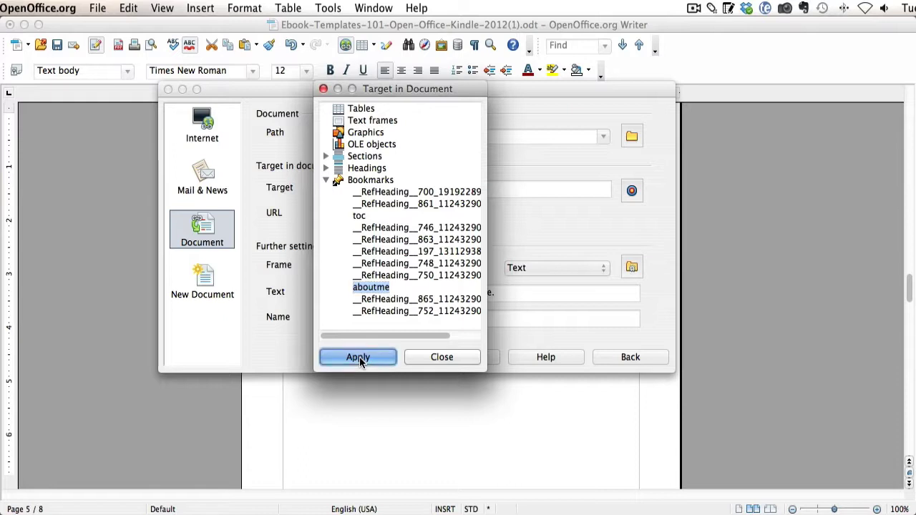
{"action": "left_click", "coordinate": [434, 360]}
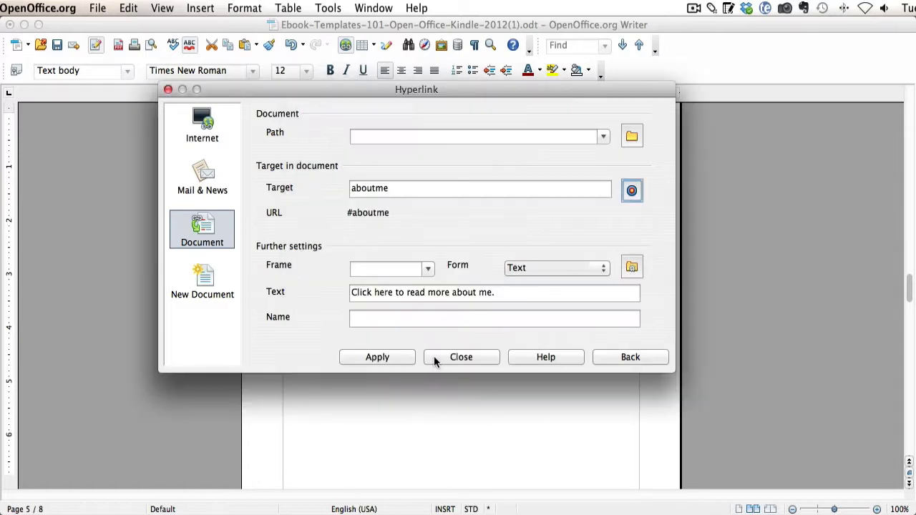
Step: Reselect aboutme in the Target in Document list and close that list
{"action": "left_click", "coordinate": [386, 348]}
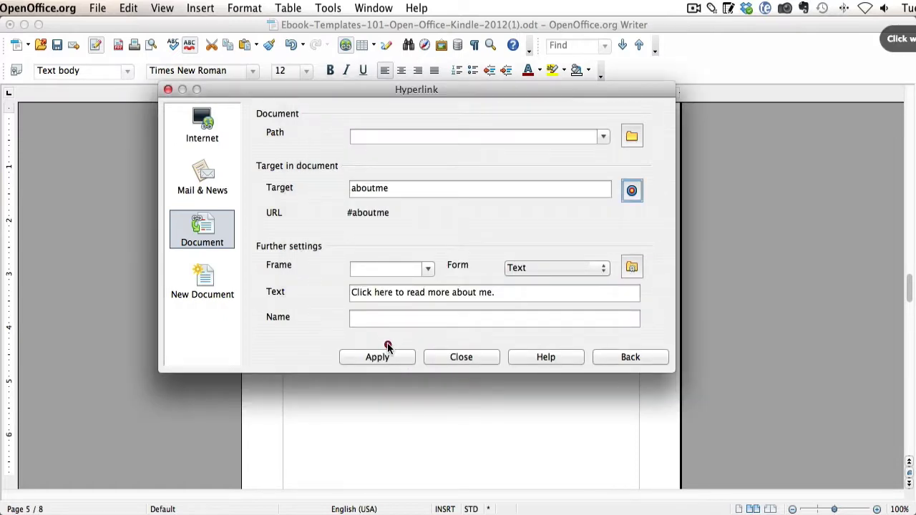
{"action": "mouse_move", "coordinate": [388, 347]}
{"action": "left_mouse_down"}
{"action": "mouse_move", "coordinate": [354, 347]}
{"action": "mouse_move", "coordinate": [347, 378]}
{"action": "mouse_move", "coordinate": [428, 367]}
{"action": "mouse_move", "coordinate": [363, 340]}
{"action": "left_mouse_up"}
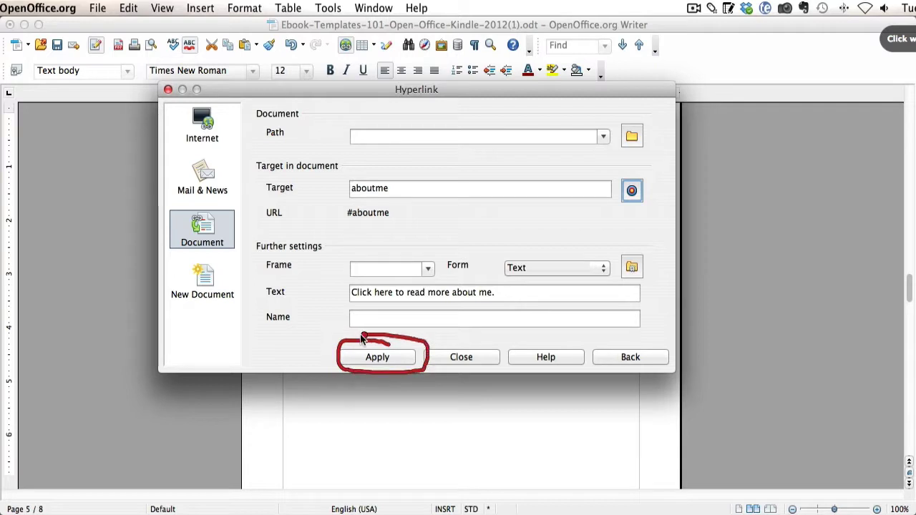
{"action": "mouse_move", "coordinate": [411, 178]}
{"action": "left_mouse_down"}
{"action": "mouse_move", "coordinate": [430, 172]}
{"action": "mouse_move", "coordinate": [407, 184]}
{"action": "left_mouse_up"}
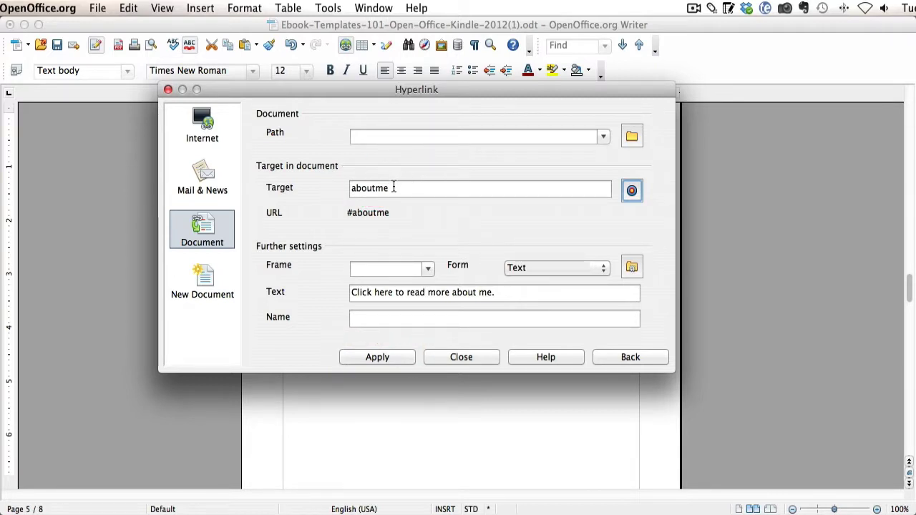
{"action": "left_click", "coordinate": [401, 190]}
{"action": "left_click_drag", "start_coordinate": [642, 168], "coordinate": [646, 195]}
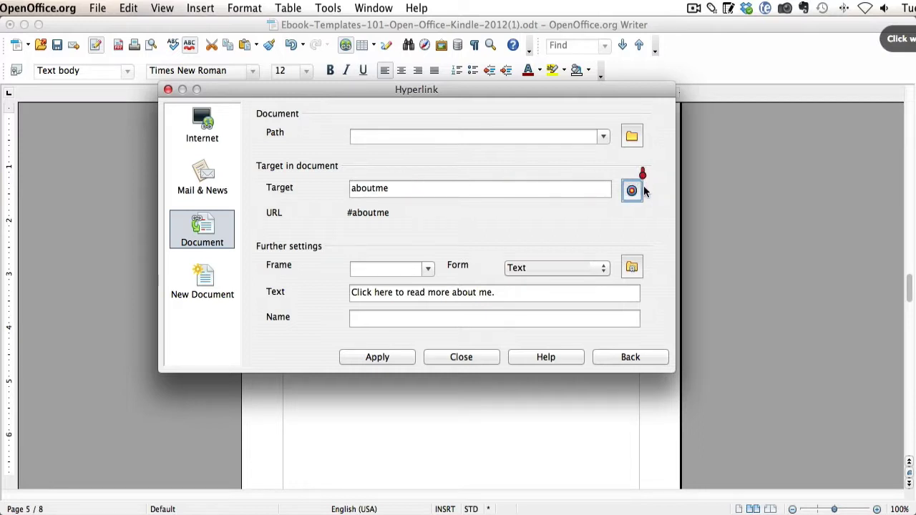
{"action": "mouse_move", "coordinate": [408, 172]}
{"action": "left_mouse_down"}
{"action": "mouse_move", "coordinate": [328, 186]}
{"action": "mouse_move", "coordinate": [408, 176]}
{"action": "left_mouse_up"}
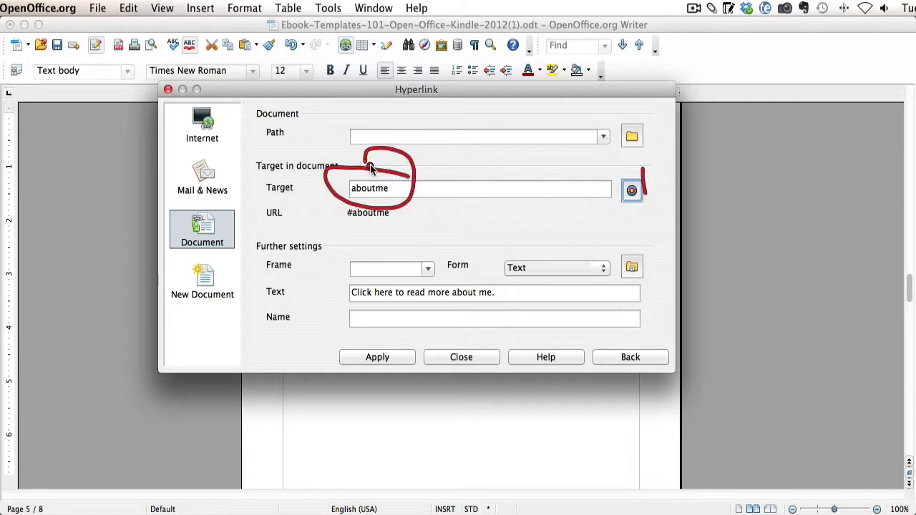
{"action": "mouse_move", "coordinate": [489, 140]}
{"action": "left_mouse_down"}
{"action": "mouse_move", "coordinate": [431, 170]}
{"action": "mouse_move", "coordinate": [479, 183]}
{"action": "left_mouse_up"}
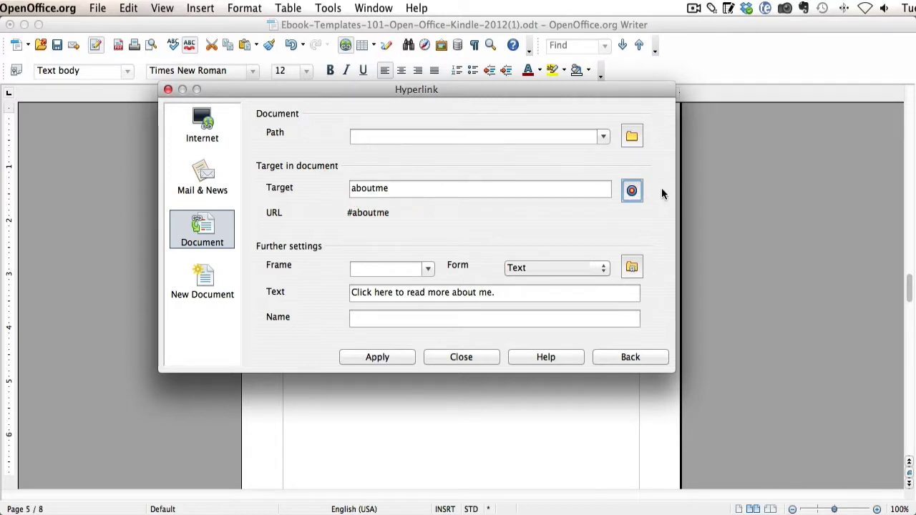
{"action": "left_click", "coordinate": [631, 190]}
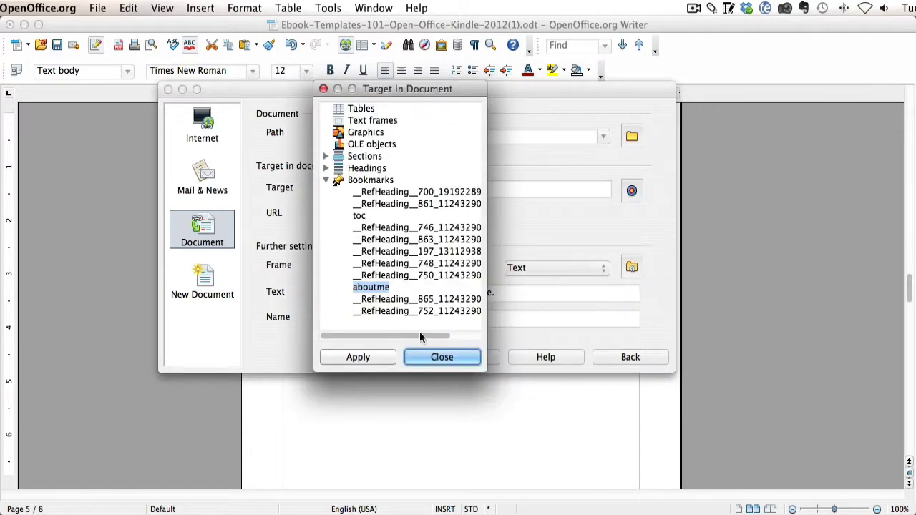
{"action": "left_click", "coordinate": [369, 356]}
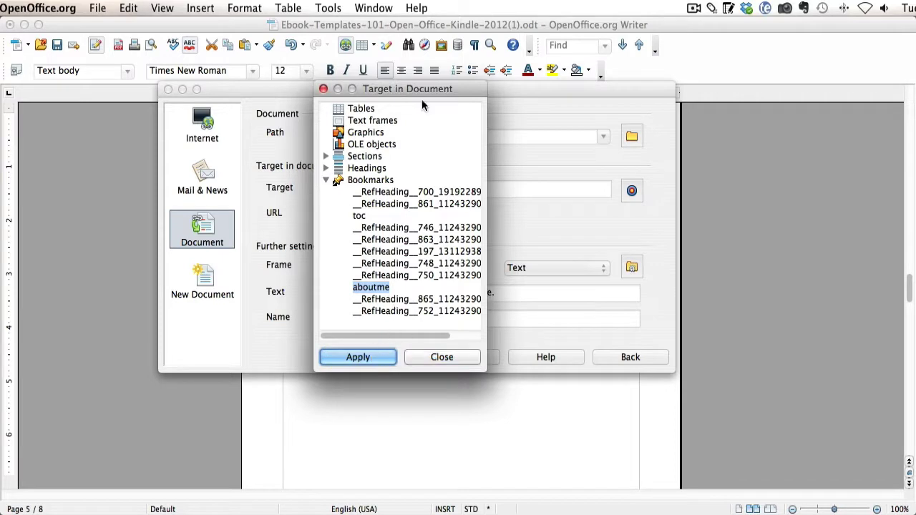
{"action": "left_click", "coordinate": [444, 358]}
Step: Apply the hyperlink to the aboutme bookmark and close the Hyperlink dialog
{"action": "mouse_move", "coordinate": [390, 338]}
{"action": "left_mouse_down"}
{"action": "mouse_move", "coordinate": [327, 346]}
{"action": "mouse_move", "coordinate": [415, 373]}
{"action": "mouse_move", "coordinate": [395, 337]}
{"action": "left_mouse_up"}
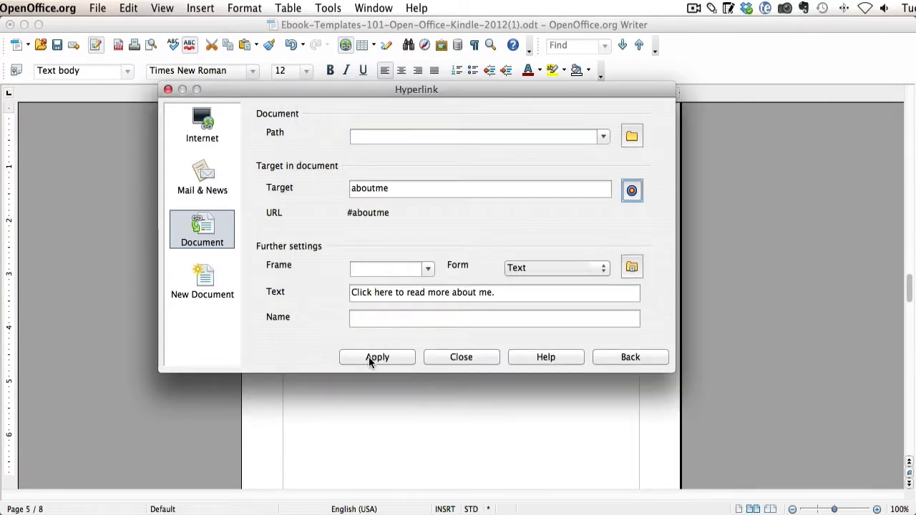
{"action": "left_click", "coordinate": [369, 357]}
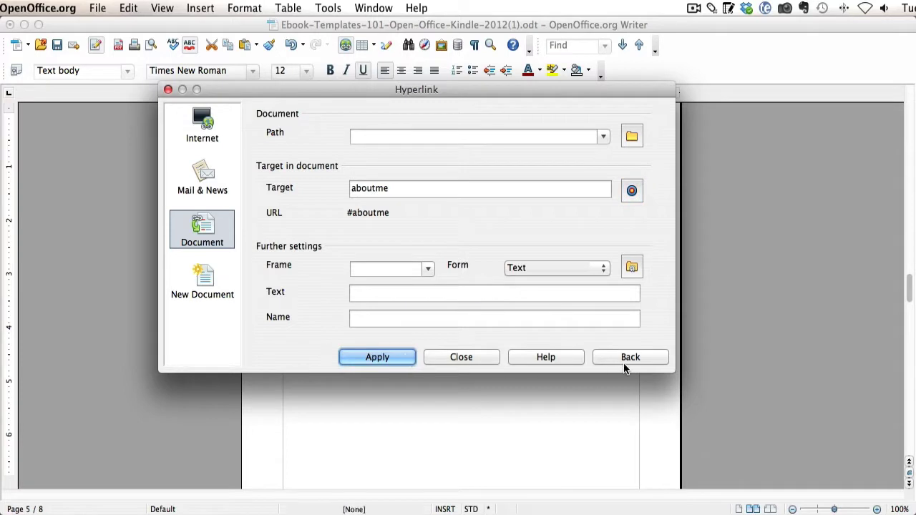
{"action": "left_click", "coordinate": [497, 360]}
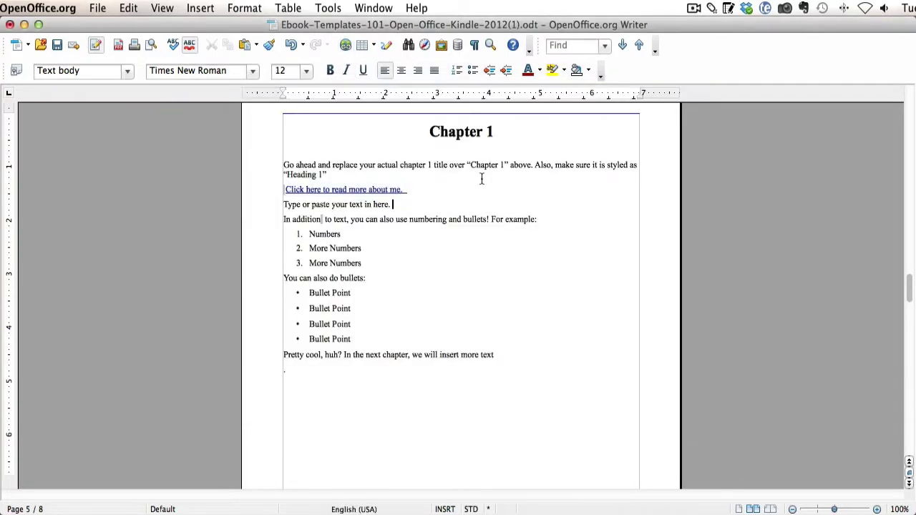
Step: Follow the 'Click here to read more about me.' link to check it lands on page 7
{"action": "mouse_move", "coordinate": [542, 186]}
{"action": "left_mouse_down"}
{"action": "mouse_move", "coordinate": [415, 190]}
{"action": "mouse_move", "coordinate": [432, 175]}
{"action": "mouse_move", "coordinate": [417, 188]}
{"action": "mouse_move", "coordinate": [440, 207]}
{"action": "left_mouse_up"}
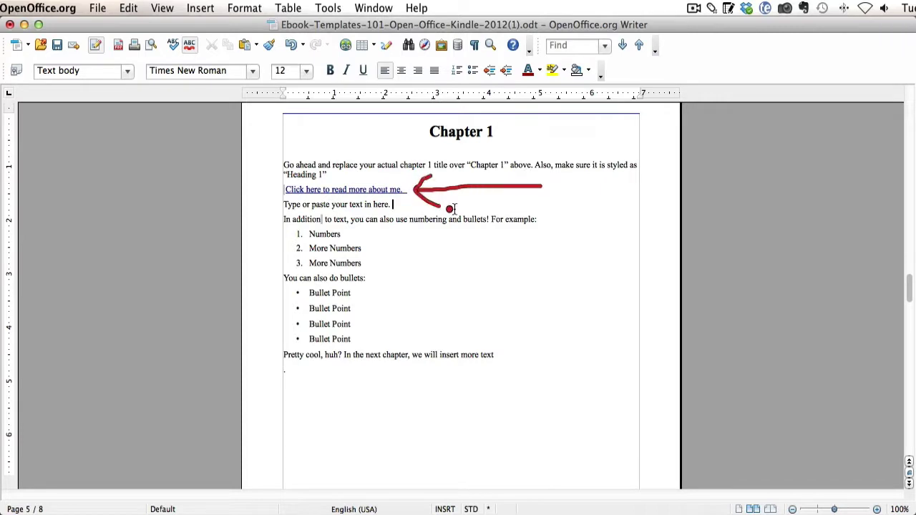
{"action": "left_click", "coordinate": [478, 198]}
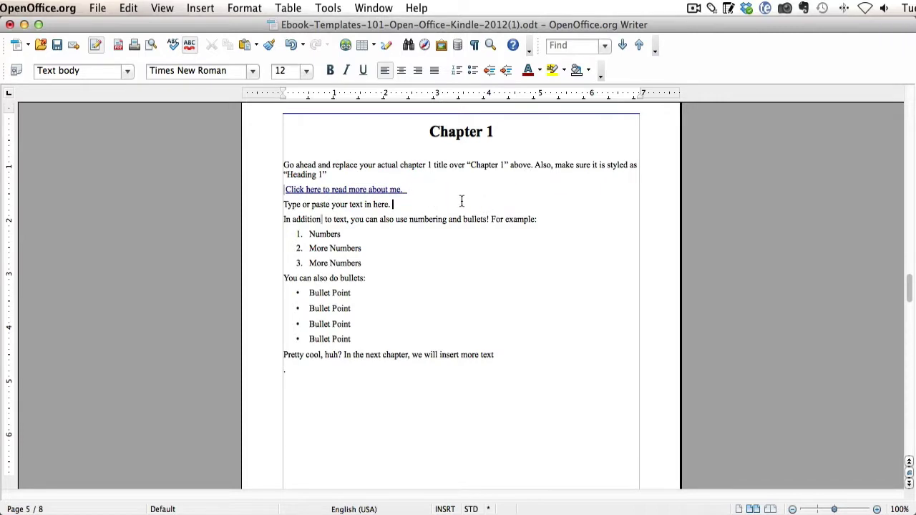
{"action": "left_click", "coordinate": [384, 192], "text": "super"}
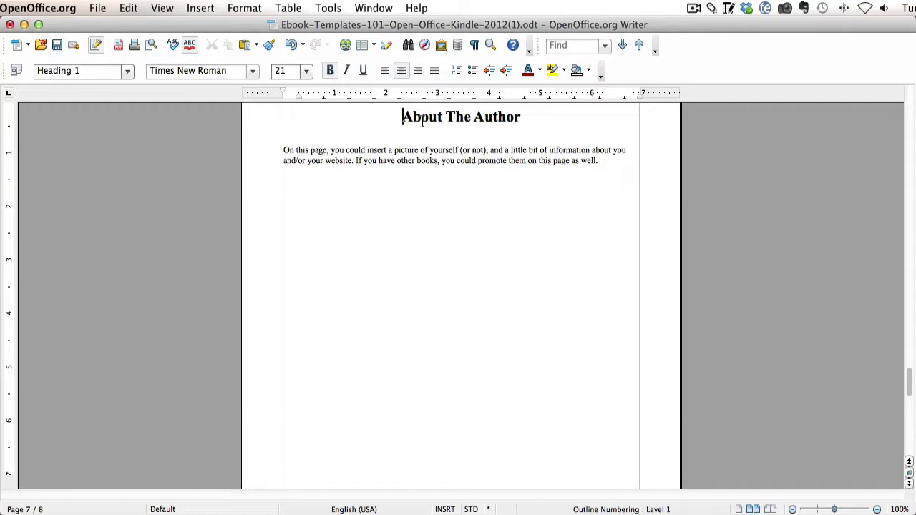
{"action": "scroll", "coordinate": [422, 121], "scroll_direction": "up", "scroll_amount": 10}
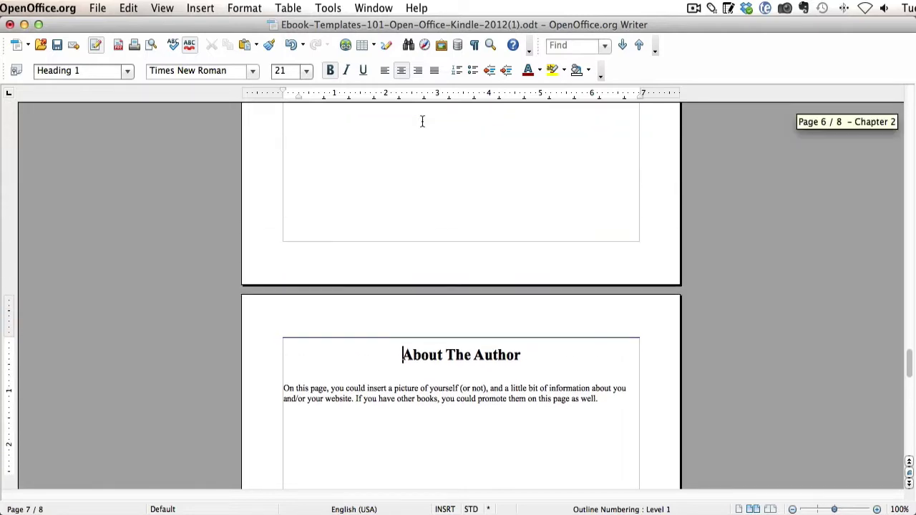
{"action": "scroll", "coordinate": [422, 122], "scroll_direction": "up", "scroll_amount": 10}
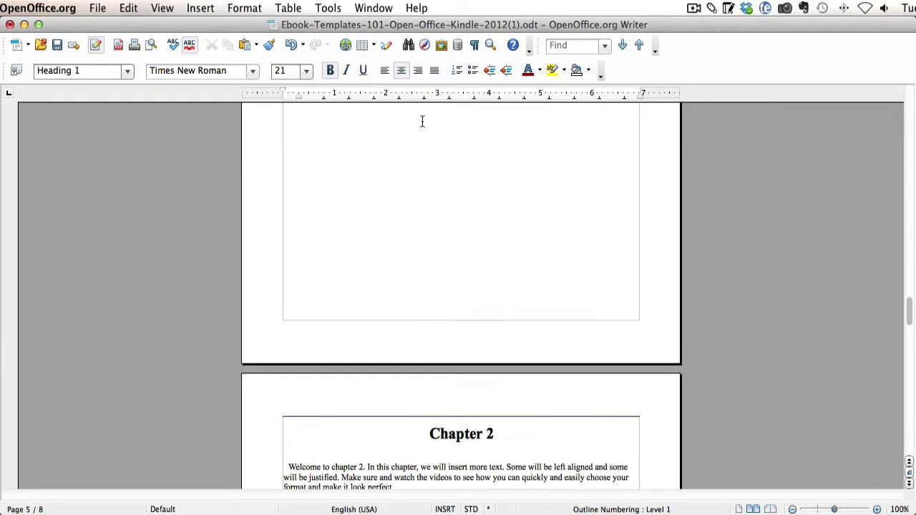
{"action": "scroll", "coordinate": [423, 122], "scroll_direction": "up", "scroll_amount": 5}
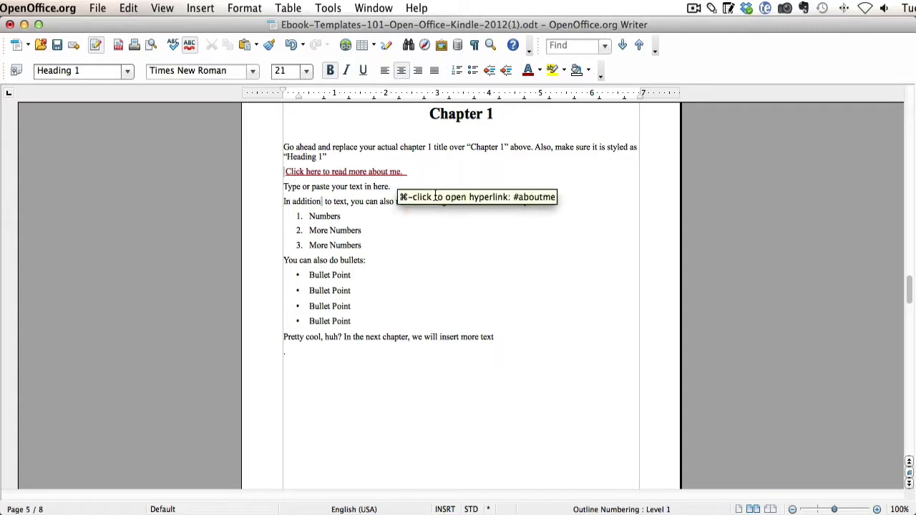
{"action": "scroll", "coordinate": [485, 257], "scroll_direction": "down", "scroll_amount": 15}
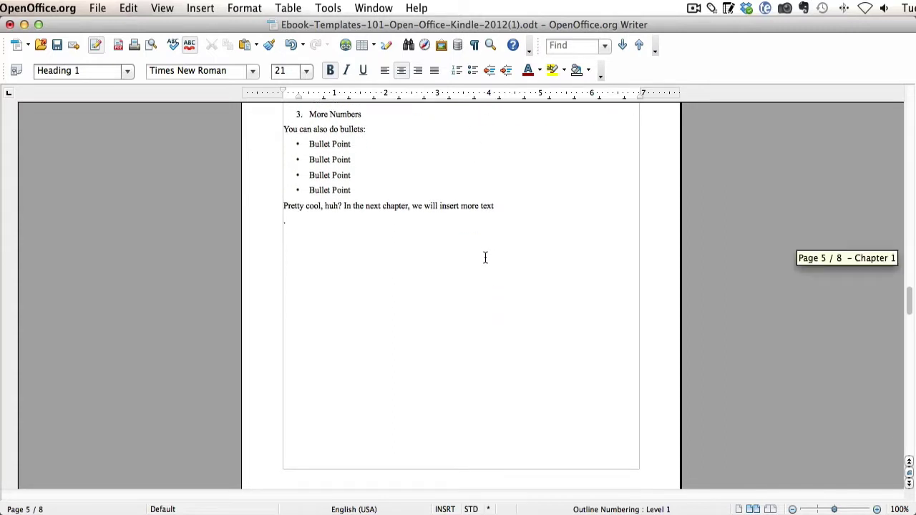
{"action": "scroll", "coordinate": [486, 250], "scroll_direction": "down", "scroll_amount": 3}
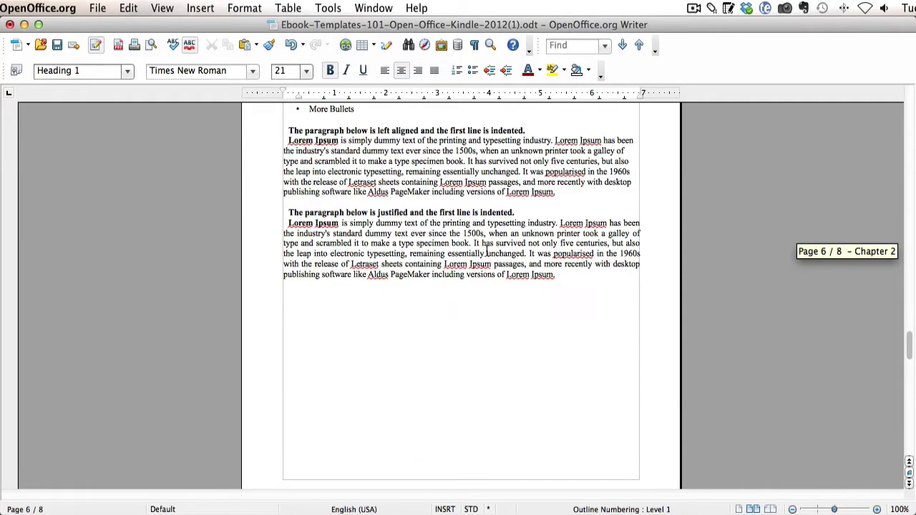
{"action": "scroll", "coordinate": [485, 251], "scroll_direction": "down", "scroll_amount": 4}
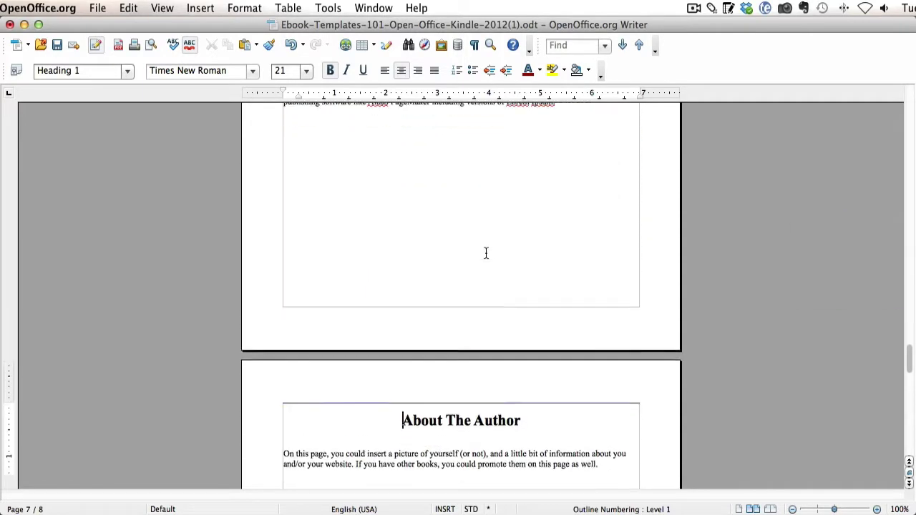
Step: Back on Chapter 1, select 'here.' at the end of 'Type or paste your text in here.'
{"action": "scroll", "coordinate": [485, 251], "scroll_direction": "up", "scroll_amount": 4}
{"action": "left_click", "coordinate": [447, 235]}
{"action": "left_click", "coordinate": [201, 8]}
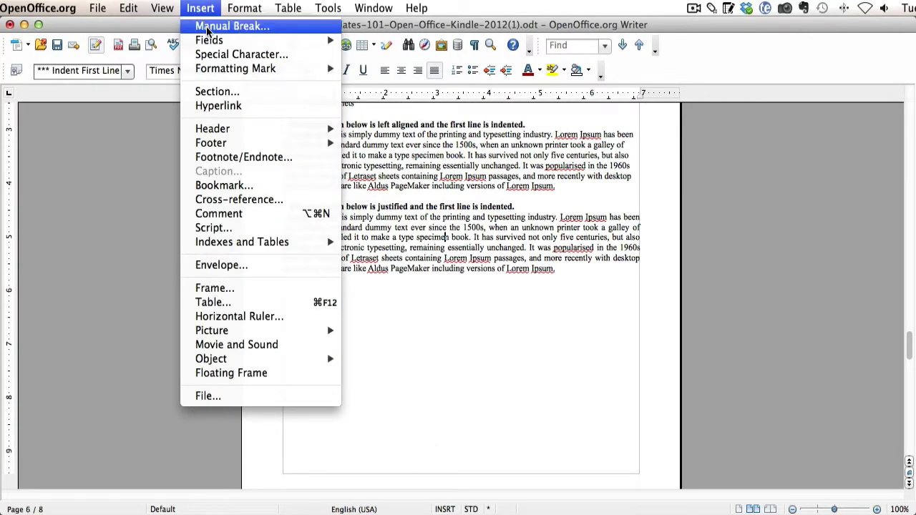
{"action": "mouse_move", "coordinate": [229, 74]}
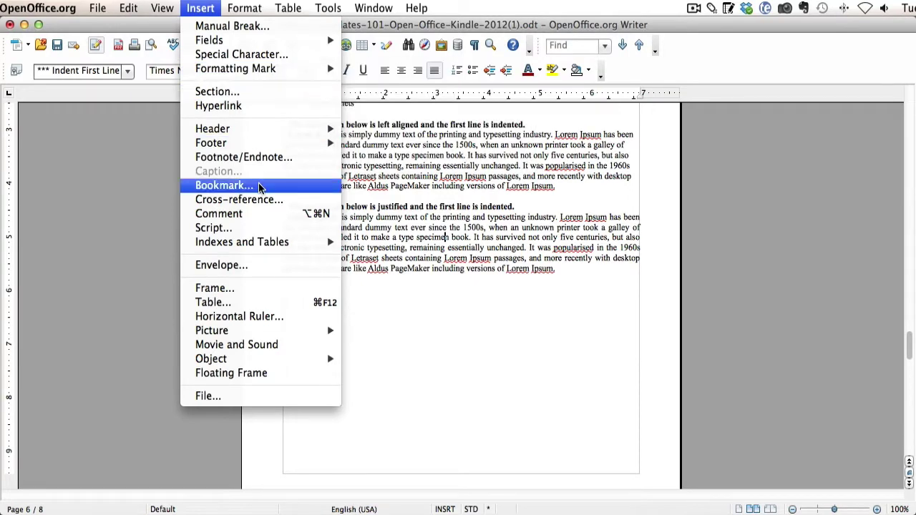
{"action": "left_click", "coordinate": [491, 303]}
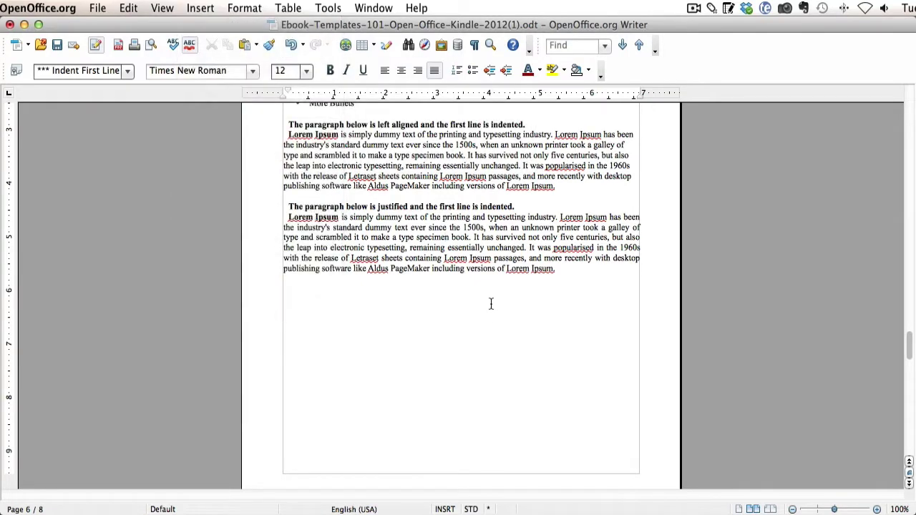
{"action": "scroll", "coordinate": [490, 300], "scroll_direction": "up", "scroll_amount": 8}
{"action": "scroll", "coordinate": [489, 300], "scroll_direction": "up", "scroll_amount": 10}
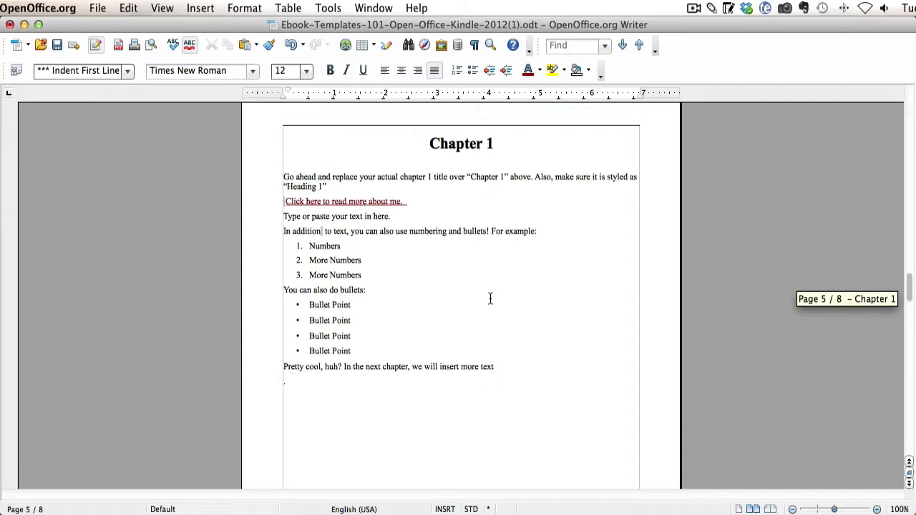
{"action": "scroll", "coordinate": [461, 265], "scroll_direction": "down", "scroll_amount": 1}
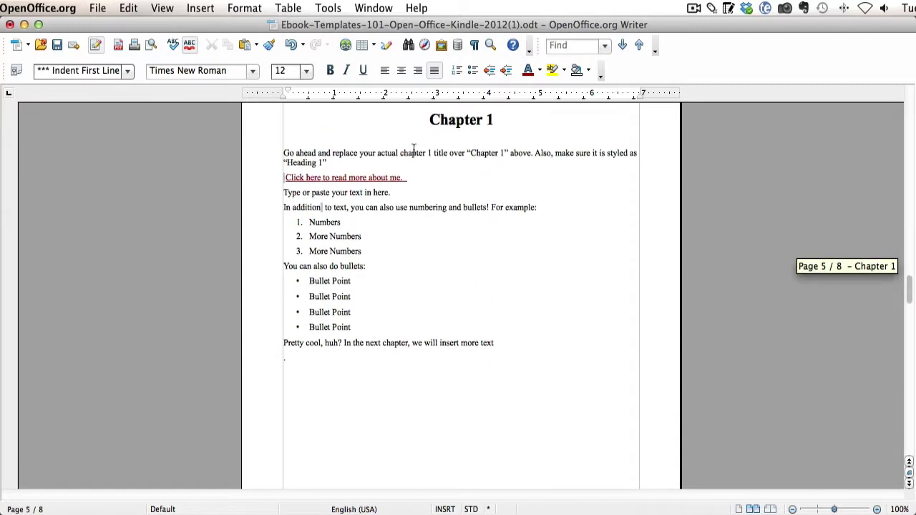
{"action": "left_click_drag", "start_coordinate": [400, 194], "coordinate": [371, 193]}
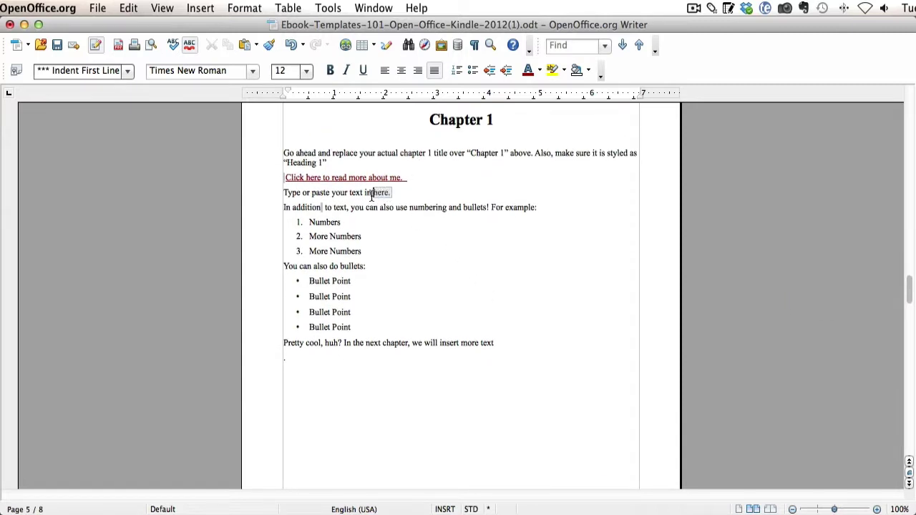
{"action": "left_click", "coordinate": [197, 8]}
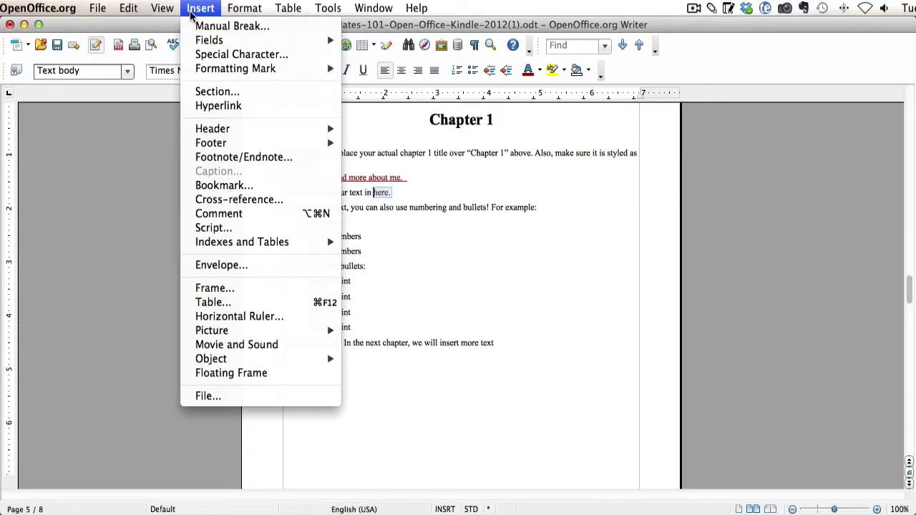
{"action": "left_click", "coordinate": [217, 106]}
{"action": "left_click", "coordinate": [224, 226]}
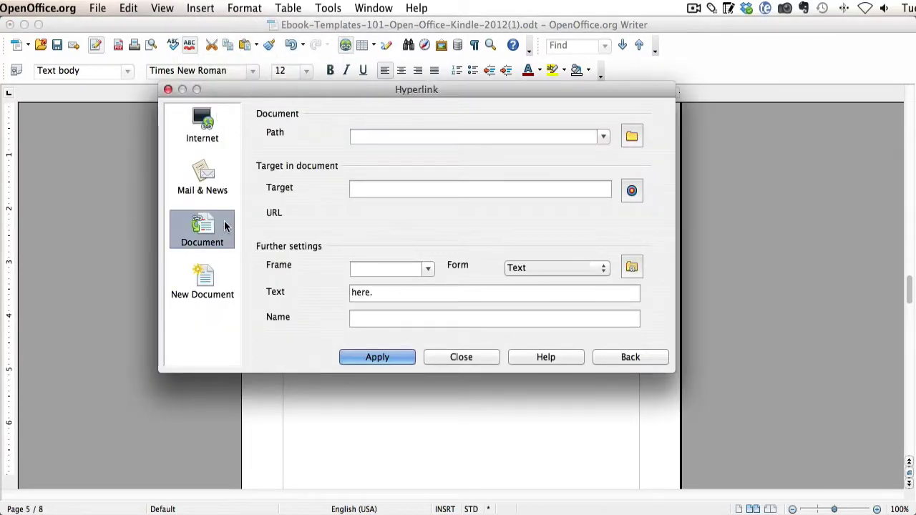
{"action": "mouse_move", "coordinate": [375, 155]}
{"action": "left_mouse_down"}
{"action": "mouse_move", "coordinate": [267, 146]}
{"action": "mouse_move", "coordinate": [421, 239]}
{"action": "mouse_move", "coordinate": [664, 236]}
{"action": "mouse_move", "coordinate": [368, 133]}
{"action": "mouse_move", "coordinate": [276, 153]}
{"action": "left_mouse_up"}
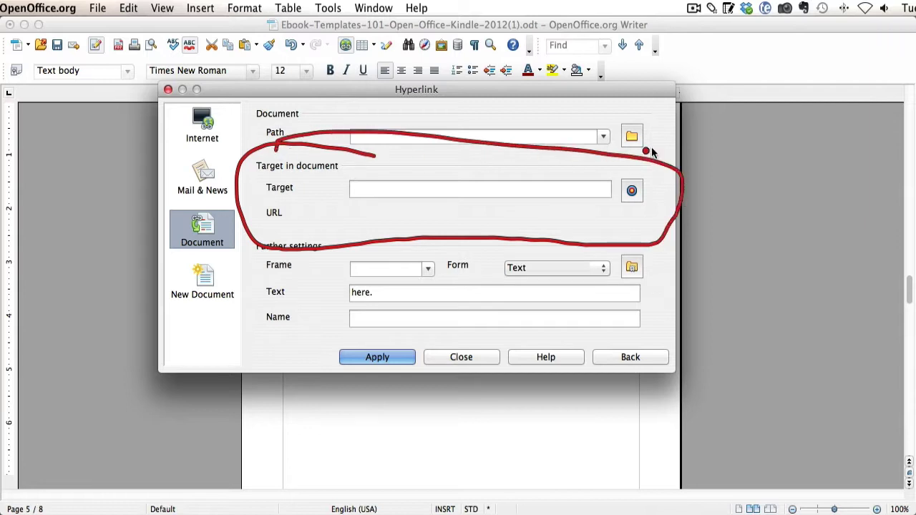
{"action": "left_click", "coordinate": [435, 359]}
{"action": "scroll", "coordinate": [441, 353], "scroll_direction": "up", "scroll_amount": 1}
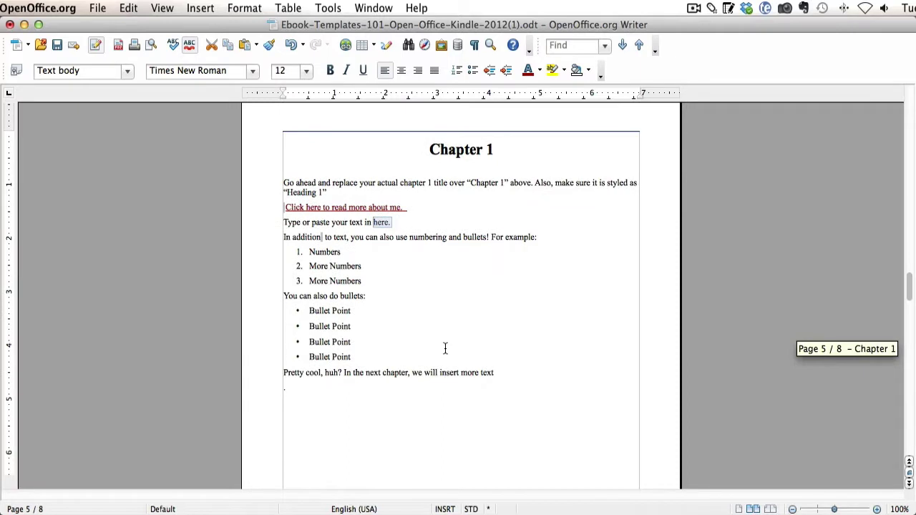